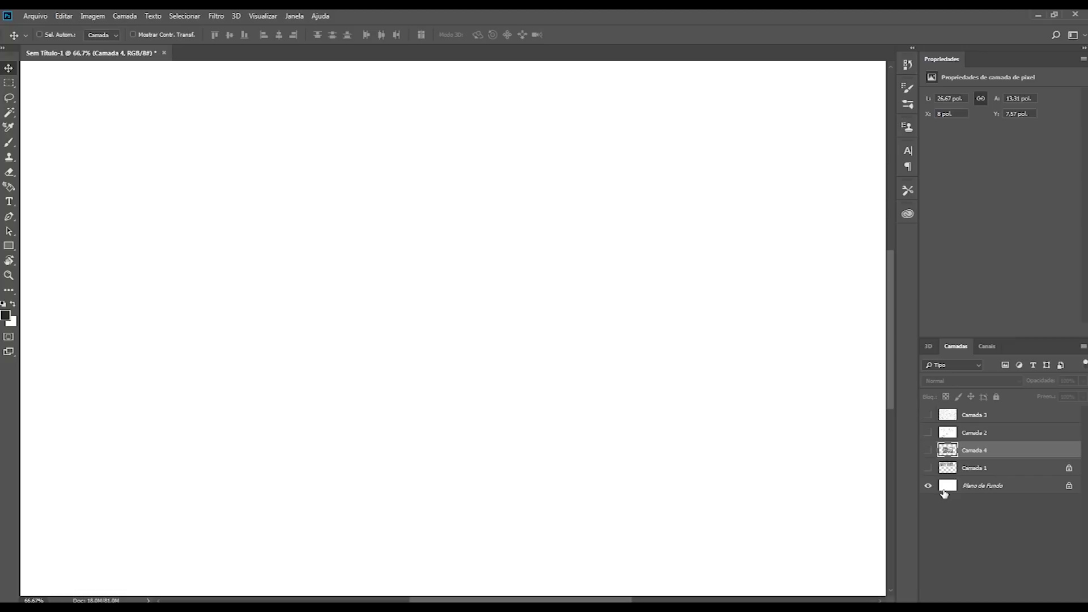
Step: Show Camada 4 and add a new layer filled with white directly above it
click(927, 450)
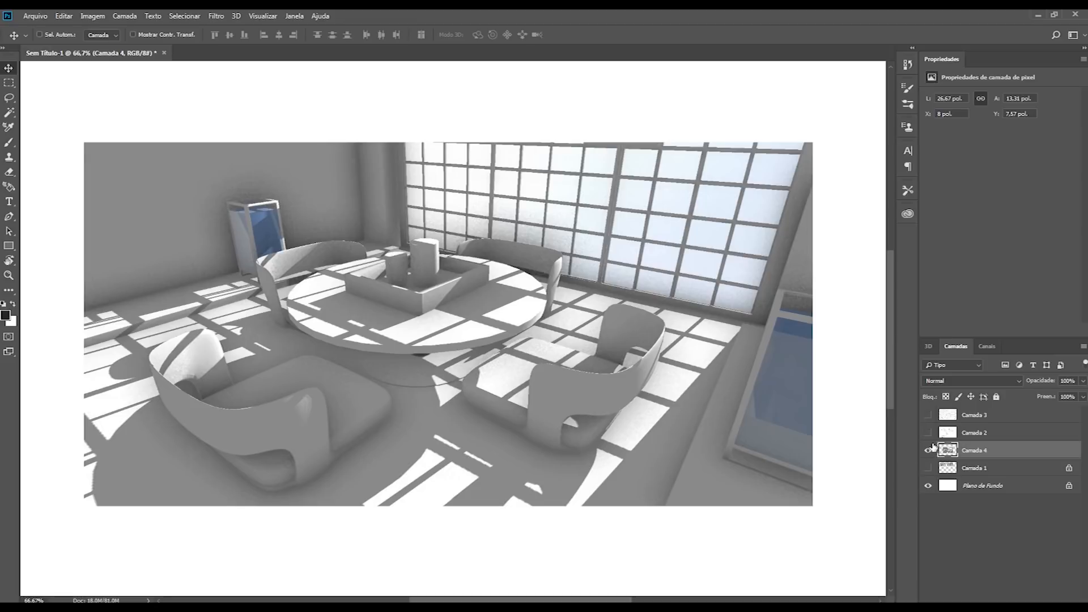
key(ctrl+shift+alt+n)
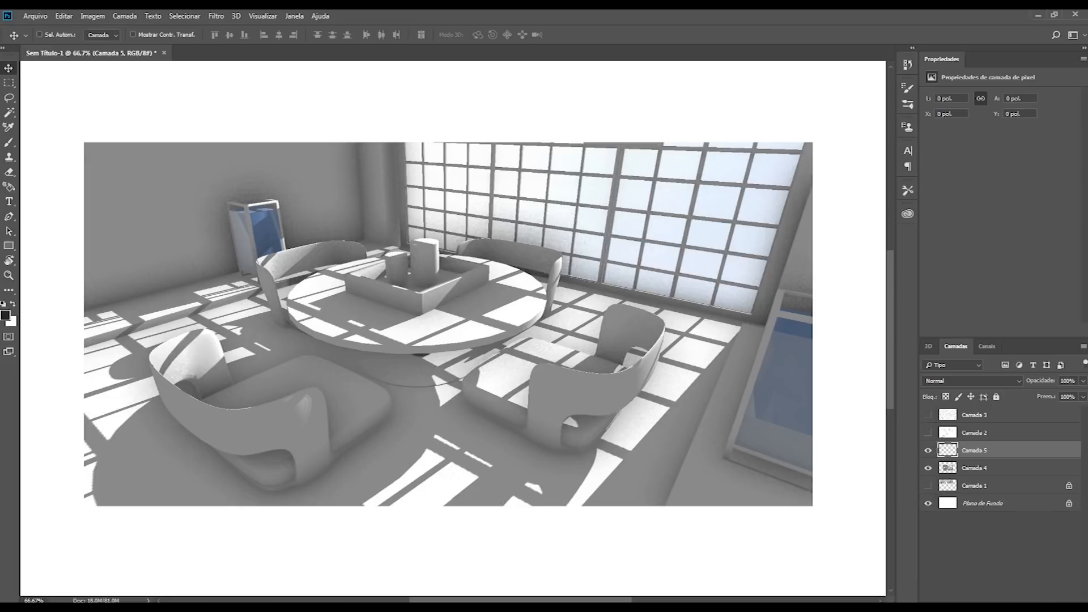
key(ctrl+BackSpace)
key(b)
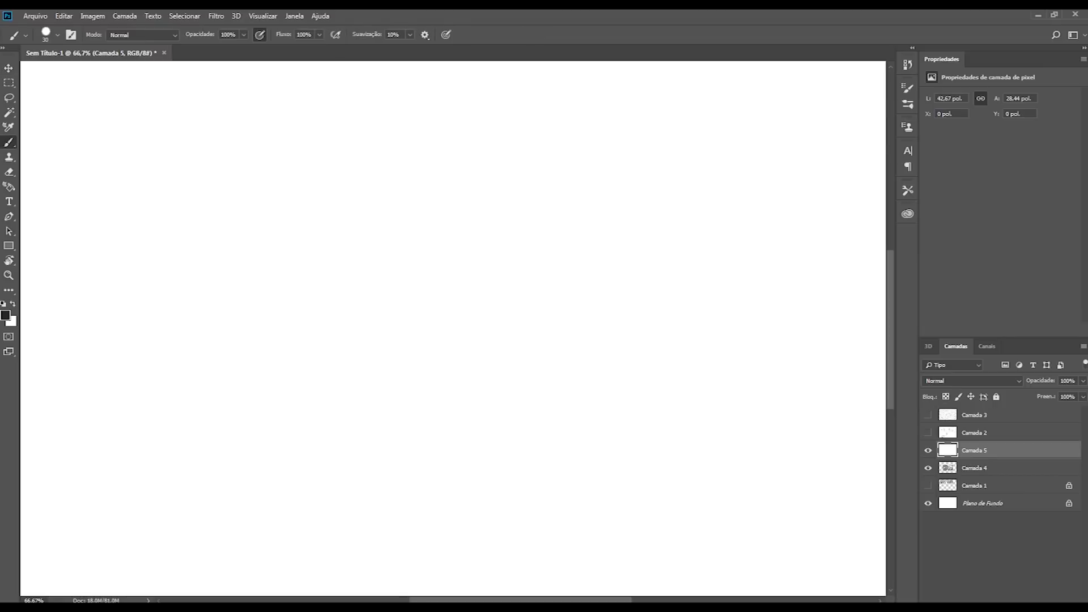
Step: With a thin dark brush, sketch two parallel diagonal lines and an arrow between them pointing down along the beam
key(bracketleft)
key(bracketleft)
key(bracketleft)
key(bracketleft)
shift+click(232, 425)
shift+click(377, 441)
shift+click(649, 214)
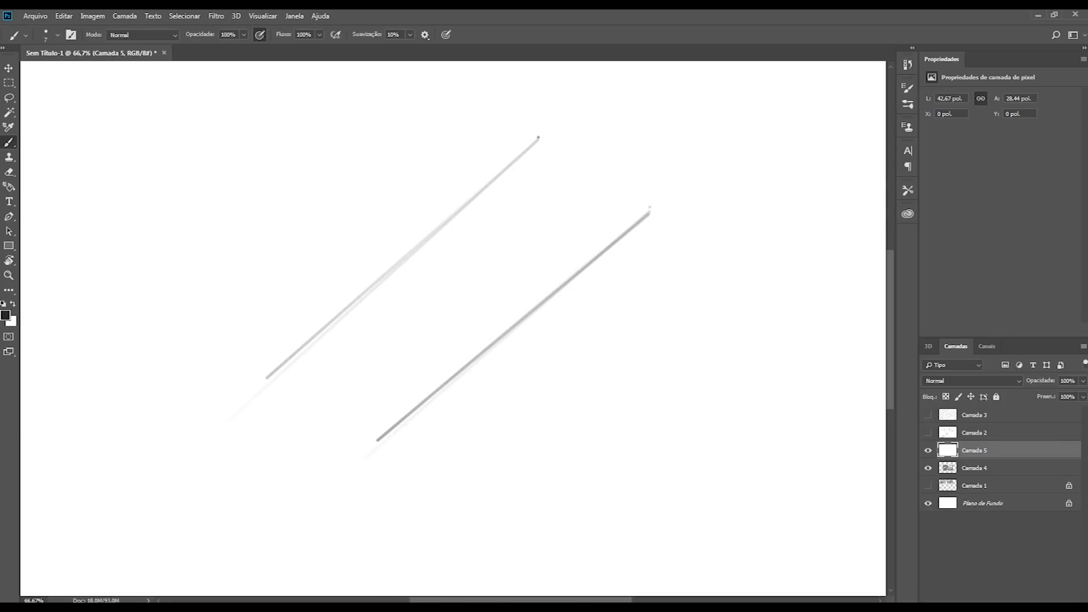
mouse_move(607, 144)
mouse_down()
mouse_move(497, 247)
mouse_move(522, 248)
mouse_up()
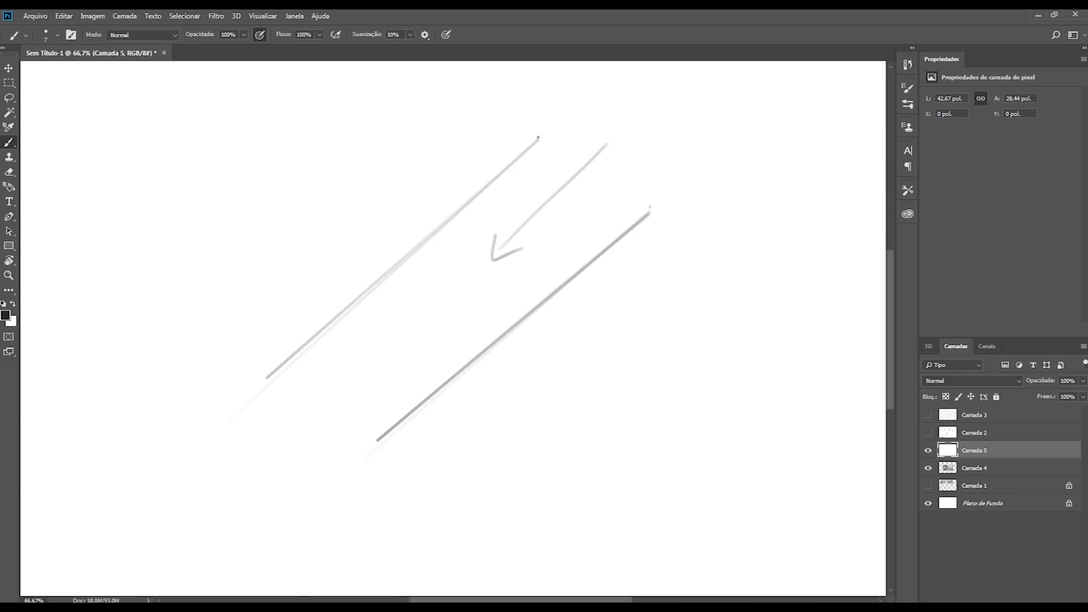
Step: Draw a horizontal ground line at the beam's lower end, extend the upper diagonal and sketch a small box inside the beam
drag(378, 440, 175, 440)
drag(263, 383, 199, 430)
mouse_move(384, 311)
mouse_down()
mouse_move(397, 350)
mouse_move(406, 300)
mouse_move(426, 341)
mouse_up()
key(ctrl+z)
drag(426, 341, 405, 350)
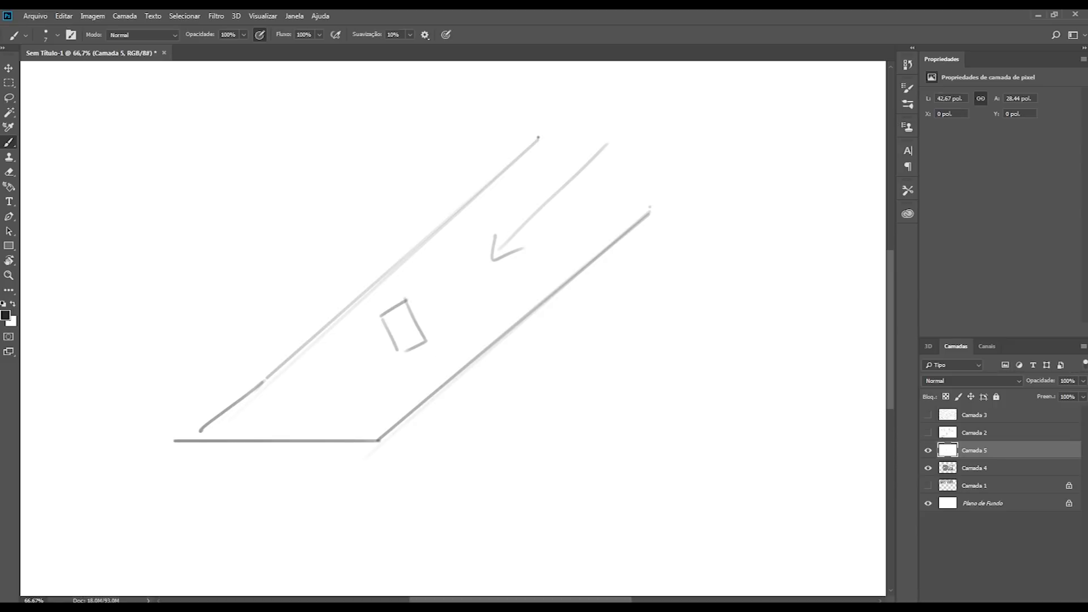
Step: Darken the box's shadow on the ground line and draw a projection line from the box towards the ground
drag(204, 436, 290, 434)
key(ctrl+z)
mouse_move(215, 437)
mouse_down()
mouse_move(286, 440)
mouse_move(216, 447)
mouse_move(285, 437)
mouse_up()
key(ctrl+z)
drag(219, 448, 284, 444)
drag(417, 357, 314, 432)
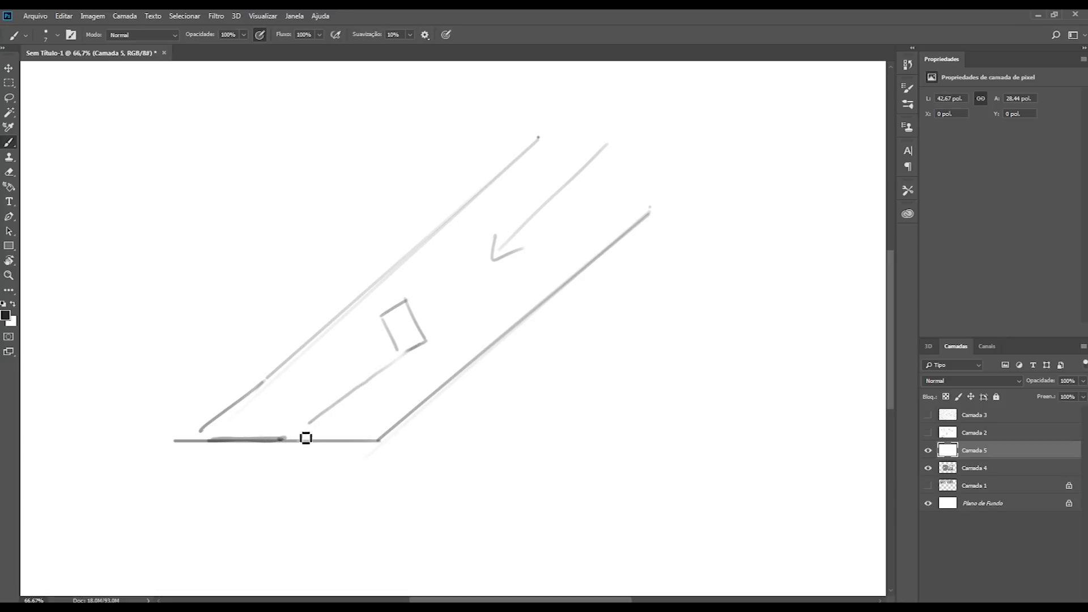
Step: Remove the box's projection line and sketch a small circle projecting its shadow onto the ground line
drag(391, 321, 193, 450)
key(ctrl+z)
drag(379, 316, 192, 456)
key(ctrl+z)
key(ctrl+z)
mouse_move(388, 377)
mouse_down()
mouse_move(417, 389)
mouse_move(357, 441)
mouse_up()
mouse_move(390, 386)
mouse_down()
mouse_move(338, 446)
mouse_move(357, 441)
mouse_up()
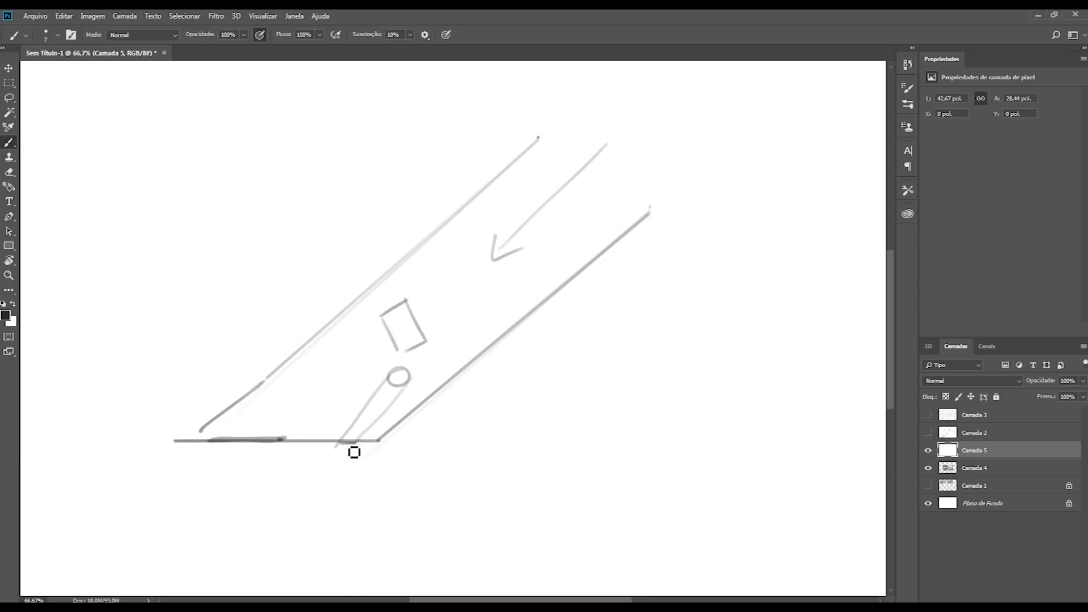
Step: Undo the box, circle and shadow strokes, and compare the remaining sketch with the render on Camada 4
key(ctrl+z)
key(ctrl+z)
key(ctrl+z)
key(ctrl+z)
key(ctrl+z)
key(ctrl+z)
key(ctrl+z)
key(ctrl+z)
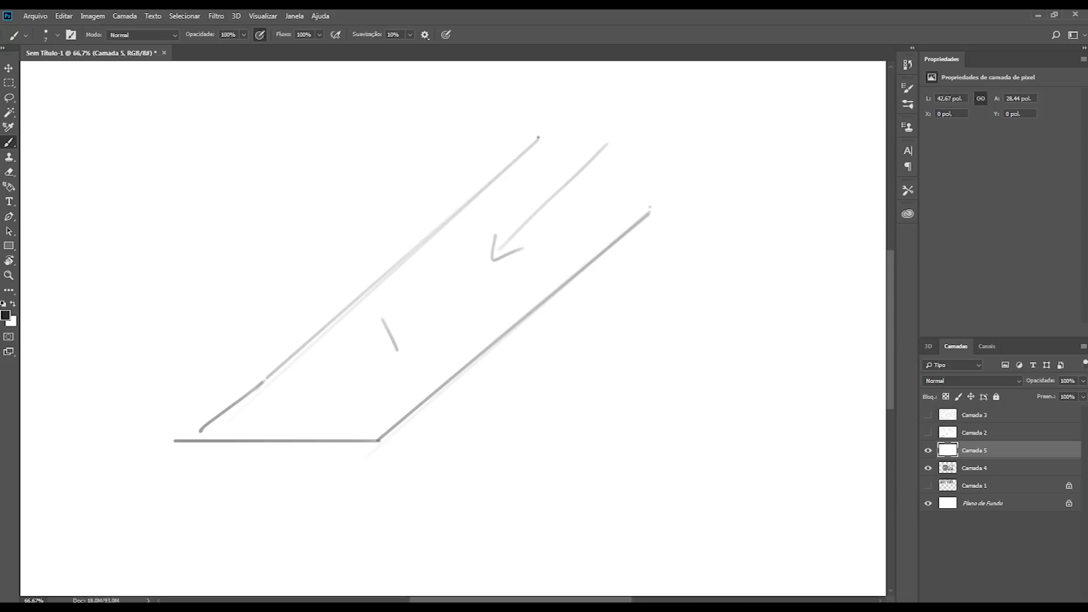
key(ctrl+z)
click(927, 469)
click(927, 456)
click(928, 468)
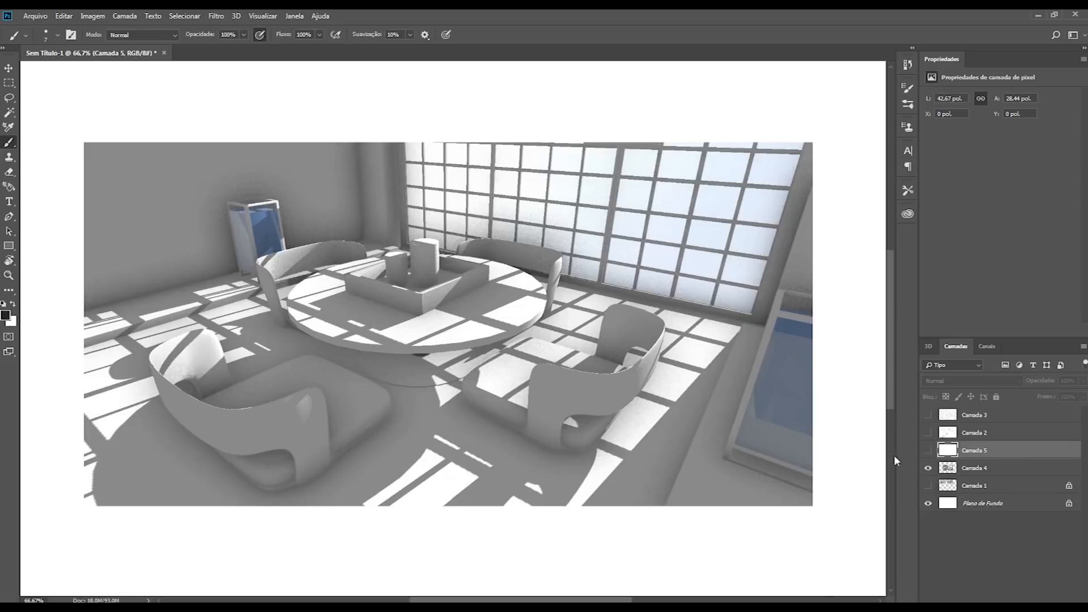
click(927, 450)
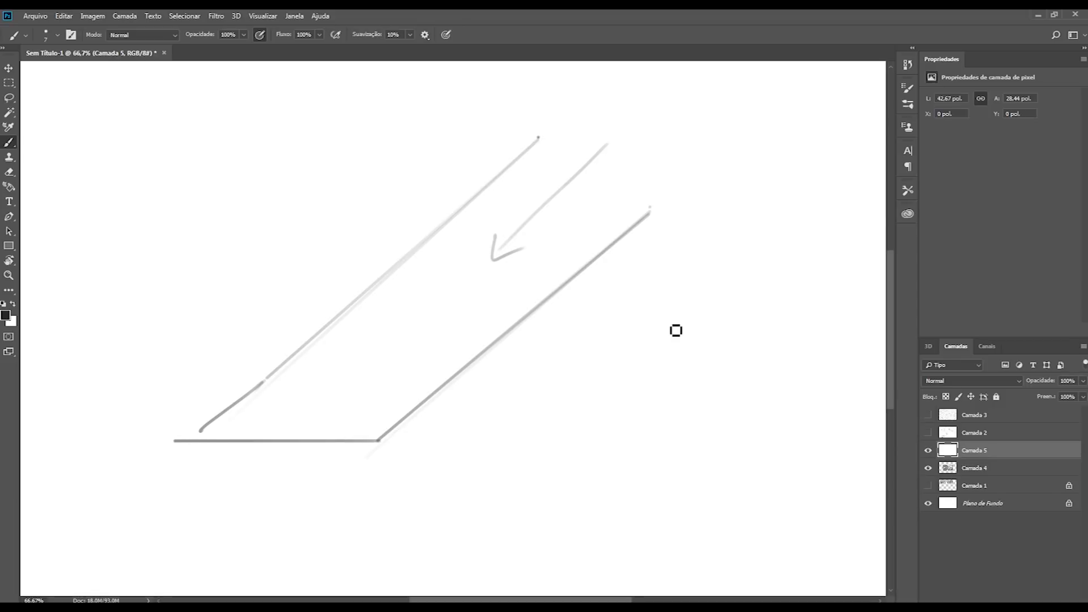
Step: Refill Camada 5 with white and sketch light rays pointing down from several directions across the upper canvas
key(ctrl+BackSpace)
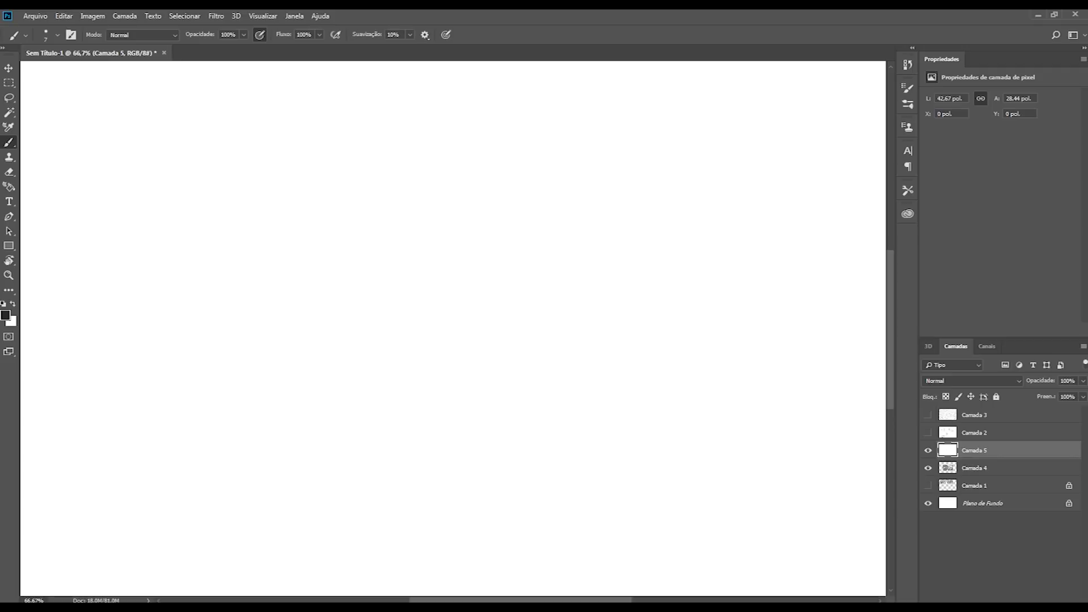
drag(232, 139, 300, 220)
drag(314, 159, 342, 252)
drag(232, 134, 321, 258)
drag(316, 118, 337, 214)
drag(382, 120, 382, 212)
drag(438, 136, 424, 198)
drag(501, 131, 467, 214)
drag(544, 163, 491, 247)
drag(576, 198, 544, 240)
mouse_move(773, 137)
mouse_down()
mouse_move(733, 238)
mouse_move(595, 242)
mouse_move(697, 274)
mouse_move(611, 348)
mouse_move(744, 201)
mouse_move(609, 311)
mouse_up()
drag(576, 177, 761, 349)
key(ctrl+alt+z)
key(ctrl+alt+z)
key(ctrl+alt+z)
key(ctrl+alt+z)
Step: Add more light rays with arrowheads from both sides, all pointing towards the middle of the sketch
drag(591, 137, 514, 255)
drag(522, 218, 544, 242)
drag(225, 231, 352, 256)
drag(338, 232, 348, 279)
mouse_move(210, 206)
mouse_down()
mouse_move(280, 199)
mouse_move(290, 227)
mouse_up()
mouse_move(369, 124)
mouse_down()
mouse_move(337, 199)
mouse_move(358, 200)
mouse_up()
mouse_move(600, 259)
mouse_down()
mouse_move(530, 282)
mouse_move(544, 299)
mouse_up()
mouse_move(512, 174)
mouse_down()
mouse_move(489, 215)
mouse_move(491, 248)
mouse_move(508, 226)
mouse_up()
click(435, 198)
Step: Sketch a horizontal ground line beneath the rays with a circle resting on it
mouse_move(401, 288)
mouse_down()
mouse_move(455, 309)
mouse_move(454, 294)
mouse_up()
key(ctrl+z)
mouse_move(418, 238)
mouse_down()
mouse_move(439, 308)
mouse_move(457, 239)
mouse_up()
key(ctrl+z)
mouse_move(557, 295)
mouse_down()
mouse_move(276, 311)
mouse_move(190, 312)
mouse_up()
mouse_move(448, 289)
mouse_down()
mouse_move(418, 247)
mouse_move(439, 293)
mouse_up()
key(bracketright)
key(bracketright)
key(bracketright)
key(bracketright)
key(bracketright)
key(bracketright)
mouse_move(418, 253)
mouse_down()
mouse_move(414, 245)
mouse_move(461, 264)
mouse_move(470, 295)
mouse_move(471, 260)
mouse_up()
key(ctrl+z)
key(bracketleft)
key(ctrl+z)
Step: With a smaller brush, darken the point where the circle touches the ground and draw rays meeting its right edge
key(bracketleft)
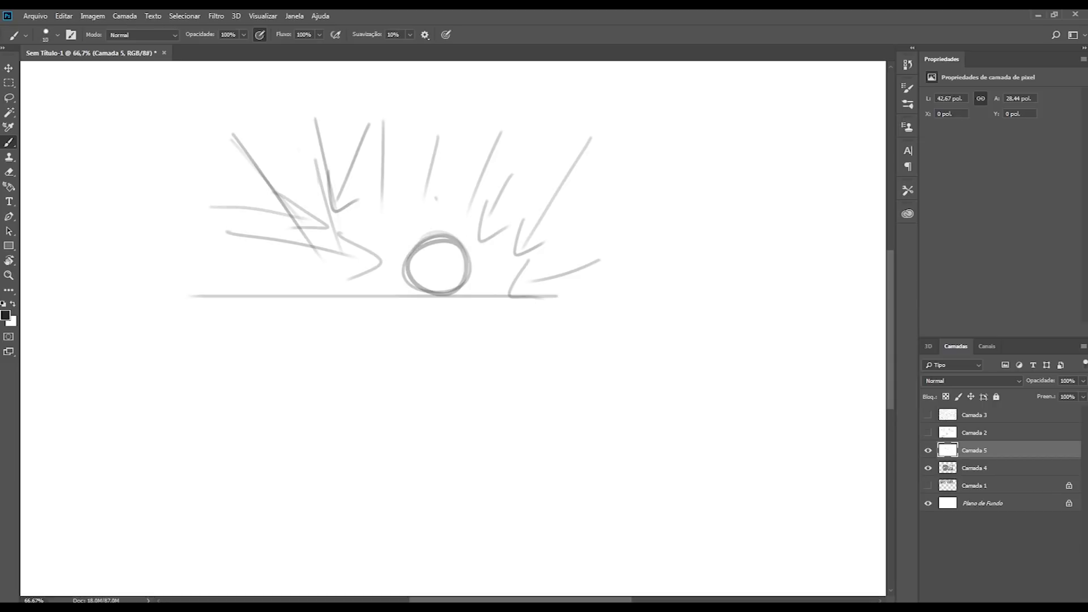
key(bracketleft)
key(bracketleft)
mouse_move(457, 304)
mouse_down()
mouse_move(481, 301)
mouse_move(466, 301)
mouse_up()
drag(507, 220, 472, 269)
mouse_move(443, 200)
mouse_down()
mouse_move(464, 240)
mouse_move(541, 315)
mouse_up()
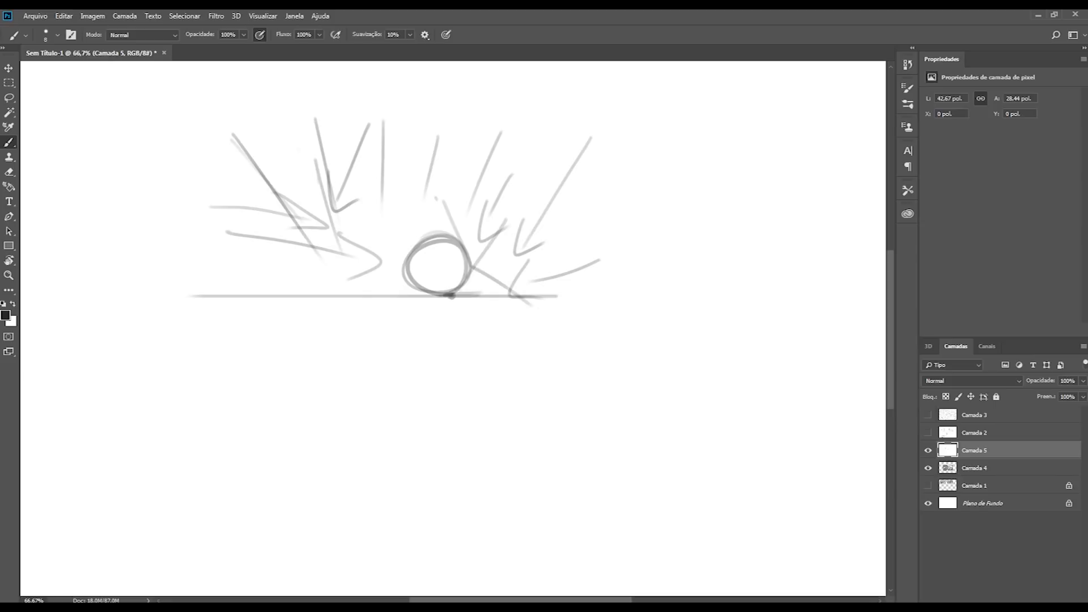
Step: Draw short thin rays converging on the circle's lower right side, and undo the small circle at the contact point
mouse_move(475, 229)
mouse_down()
mouse_move(526, 307)
mouse_move(473, 297)
mouse_up()
key(bracketleft)
key(bracketleft)
key(ctrl+z)
key(ctrl+z)
drag(505, 241, 472, 272)
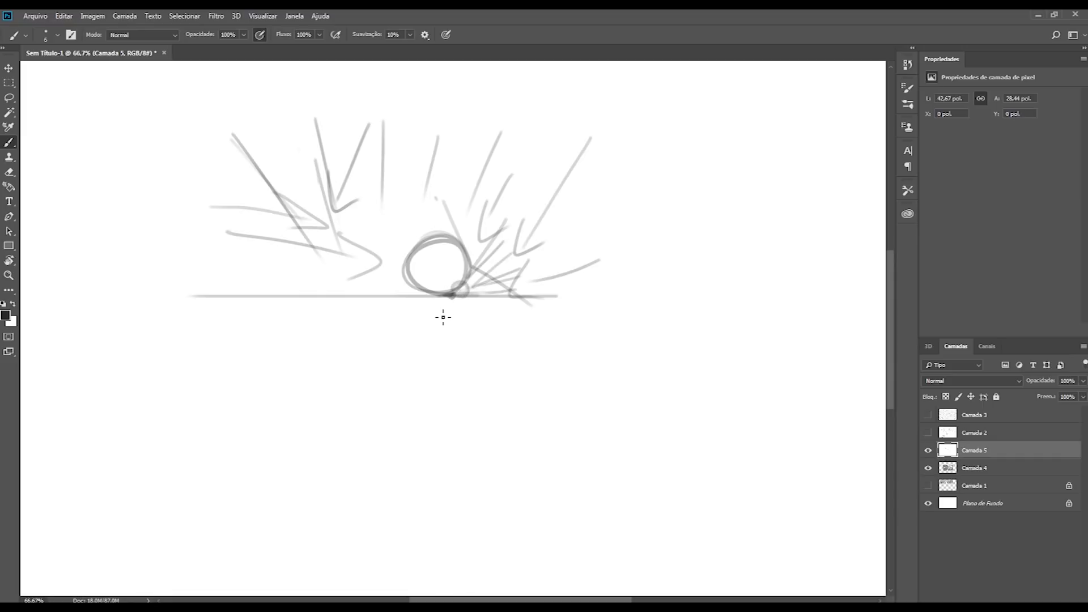
key(ctrl+alt+z)
key(ctrl+alt+z)
Step: Darken the contact shadow beneath the circle with a larger brush, extending it along the ground to the left
key(bracketright)
key(bracketright)
key(bracketright)
mouse_move(451, 296)
mouse_down()
mouse_move(484, 299)
mouse_move(443, 305)
mouse_move(504, 300)
mouse_up()
key(ctrl+z)
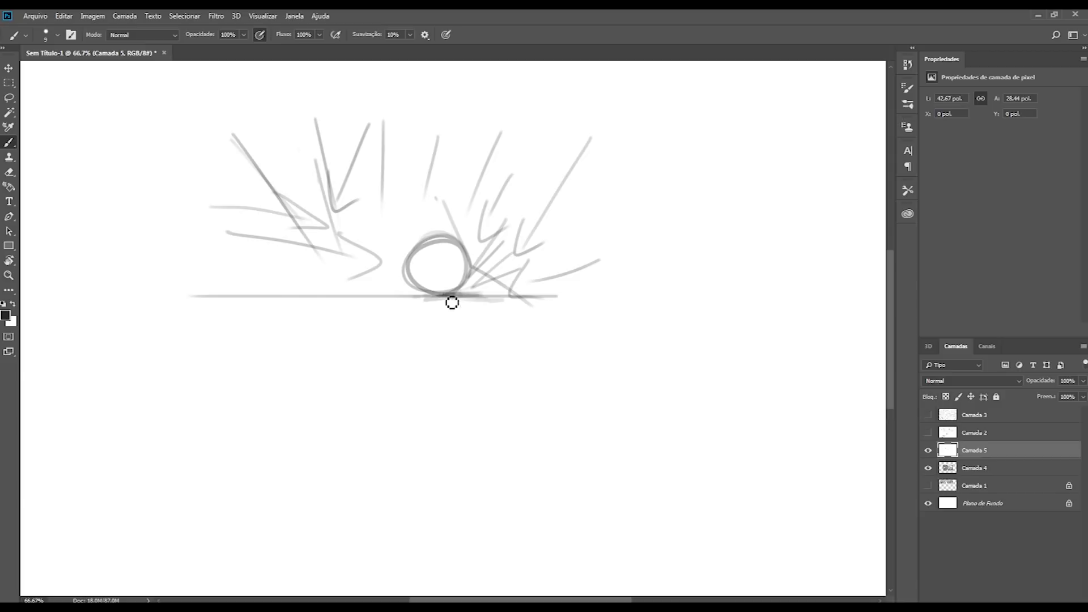
mouse_move(426, 303)
mouse_down()
mouse_move(394, 301)
mouse_move(462, 298)
mouse_up()
drag(386, 295, 370, 294)
Step: Sketch light rays grazing the circle's upper left side, including a long one coming from the upper right
drag(424, 223, 397, 286)
mouse_move(472, 211)
mouse_down()
mouse_move(400, 269)
mouse_move(447, 248)
mouse_move(393, 266)
mouse_up()
key(ctrl+z)
drag(498, 180, 405, 267)
key(ctrl+z)
key(bracketleft)
key(bracketleft)
drag(530, 189, 431, 242)
key(ctrl+z)
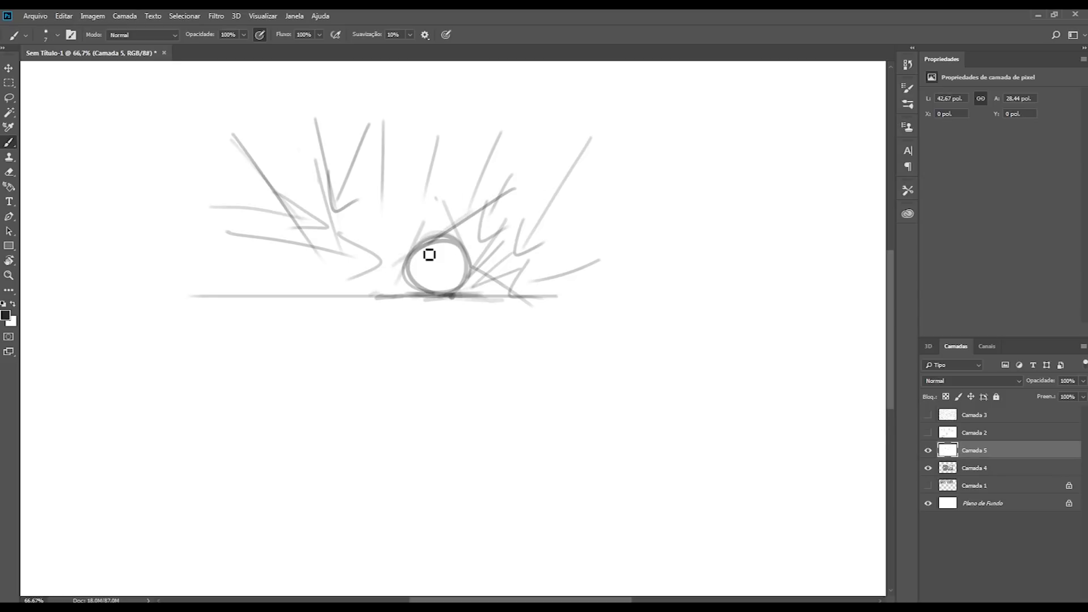
Step: Shade a wider soft shadow along the ground line on both sides of the circle using a size 20 brush
drag(398, 281, 369, 311)
key(ctrl+z)
key(bracketright)
key(bracketright)
key(bracketright)
key(bracketright)
drag(342, 296, 537, 296)
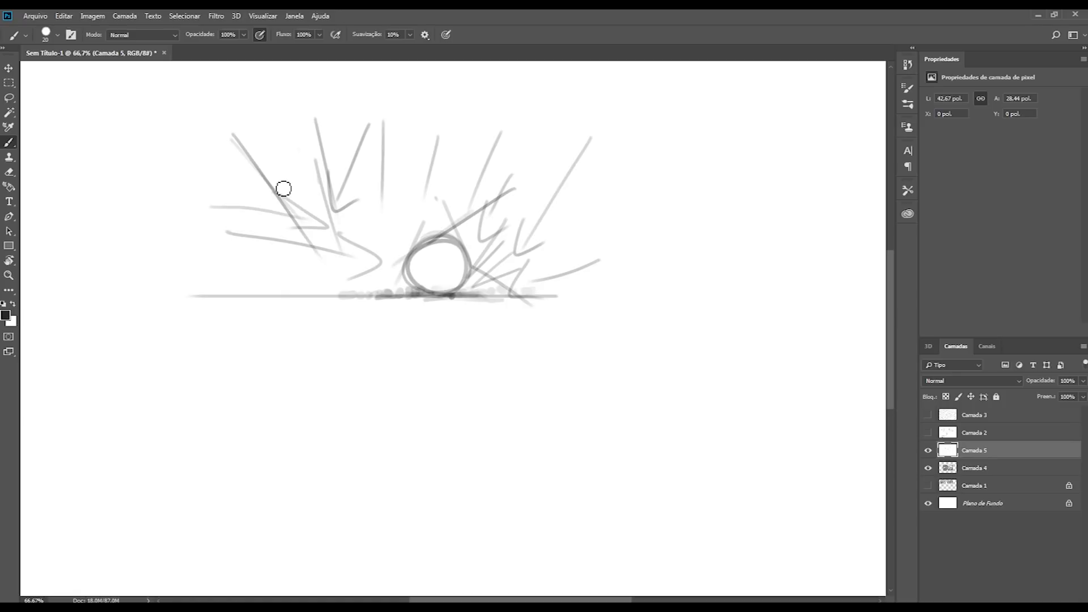
mouse_move(422, 295)
mouse_down()
mouse_move(380, 298)
mouse_move(470, 293)
mouse_up()
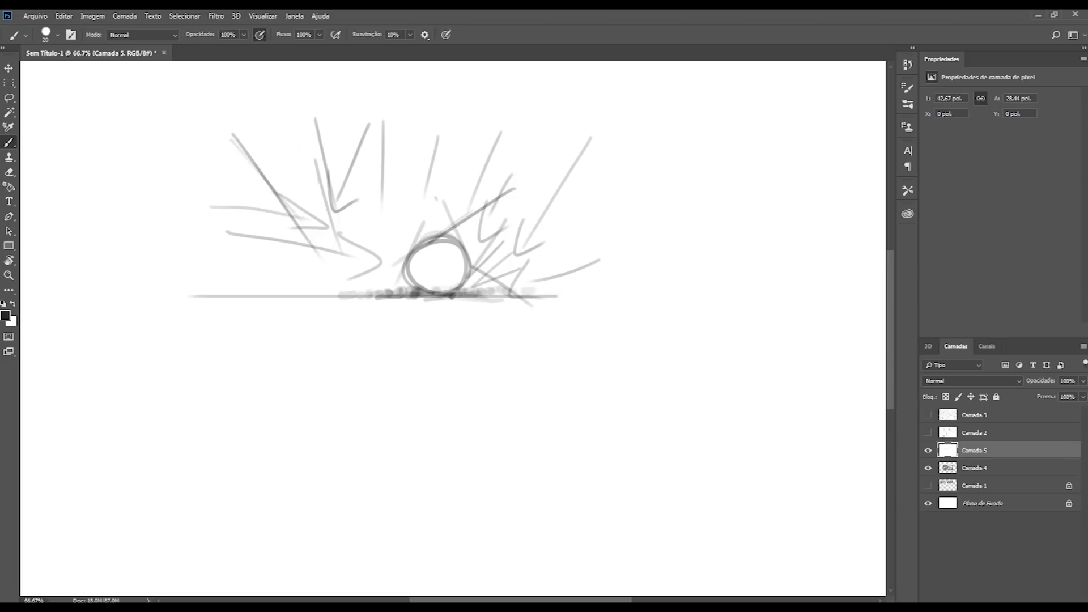
Step: Hide Camada 5 and Camada 4, show the landscape studies on Camada 1 and make that layer active
click(927, 449)
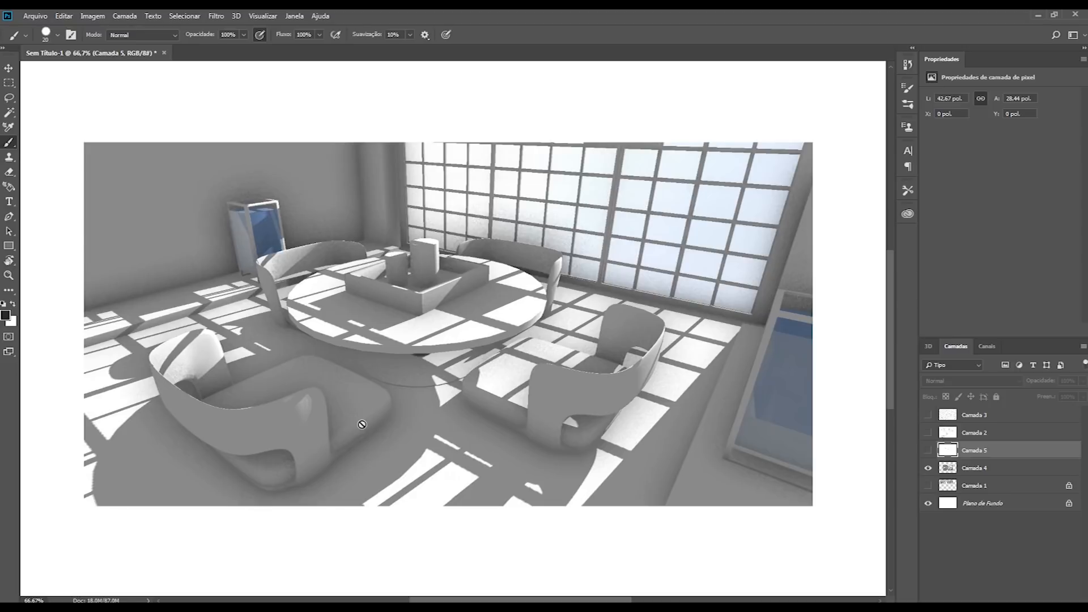
click(928, 468)
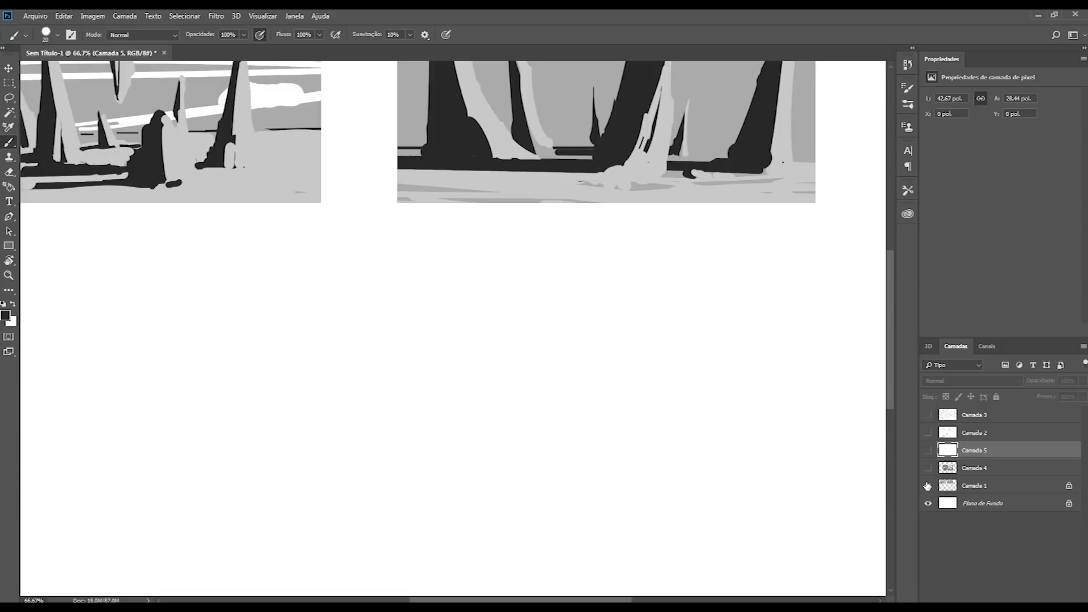
drag(521, 442, 505, 495)
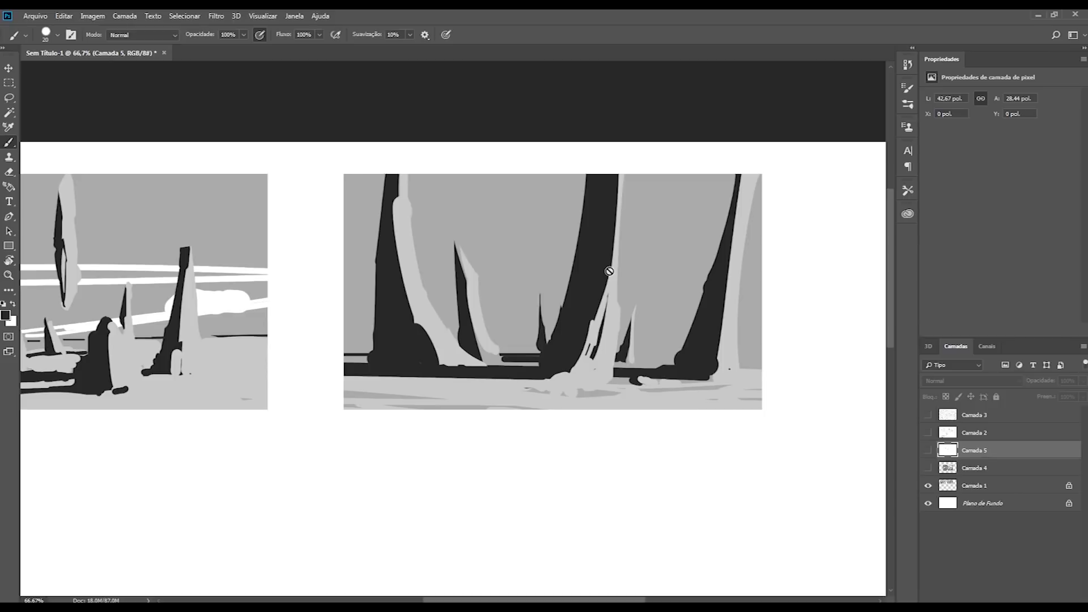
click(956, 487)
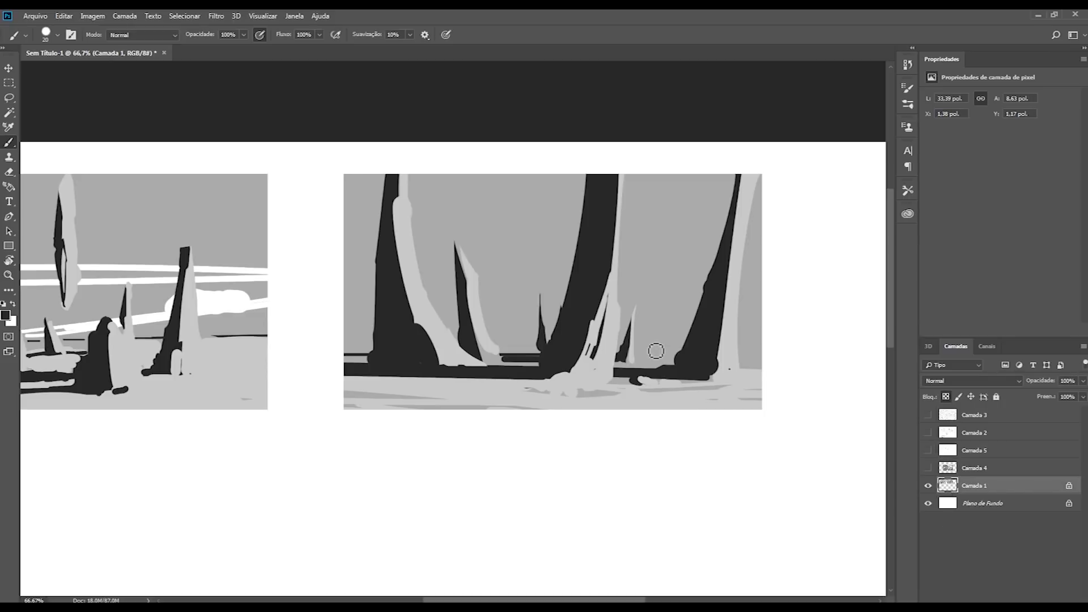
Step: Open Color Range for Camada 1 and move its dialog off the landscape study
key(m)
right_click(591, 261)
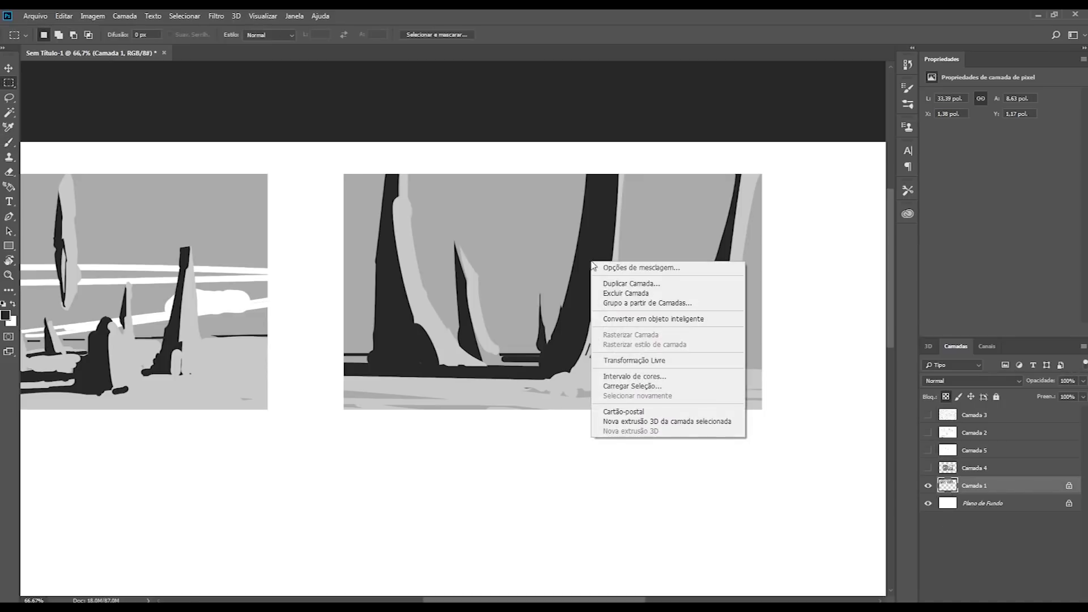
click(607, 233)
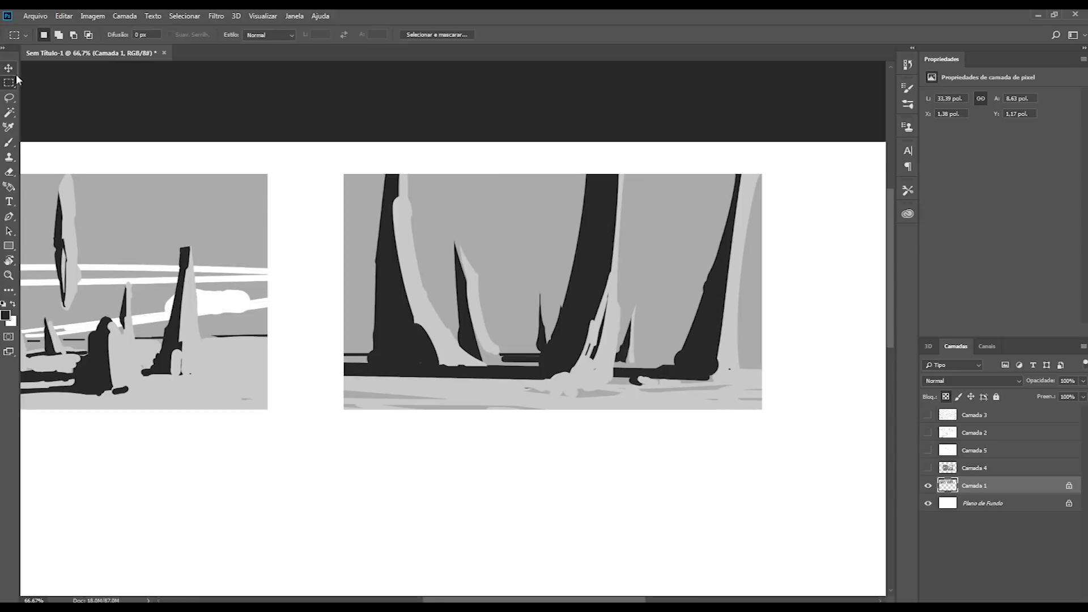
right_click(598, 241)
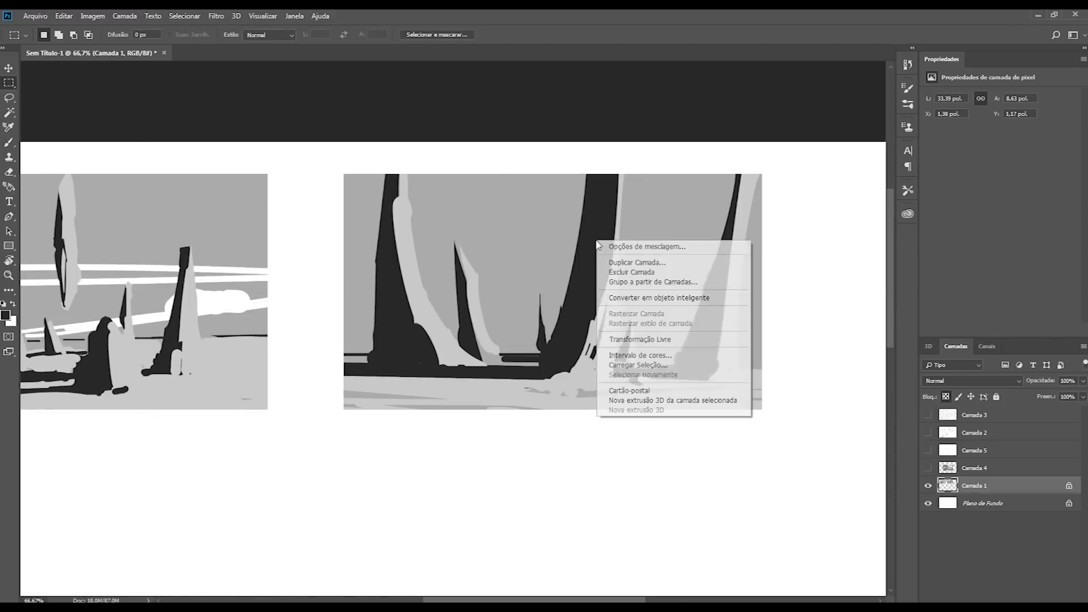
click(654, 357)
drag(505, 122, 850, 184)
Step: Select all the black shapes on Camada 1 by sampling the dark central trunk in Color Range
click(609, 236)
click(540, 246)
click(595, 253)
click(633, 245)
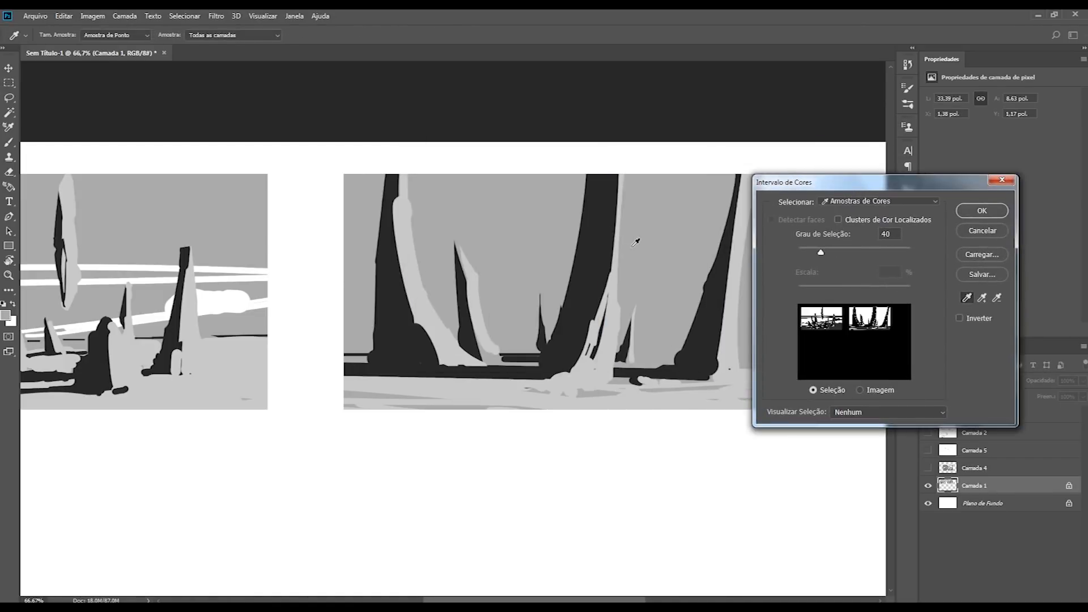
click(615, 332)
click(589, 285)
click(544, 270)
click(592, 285)
click(630, 274)
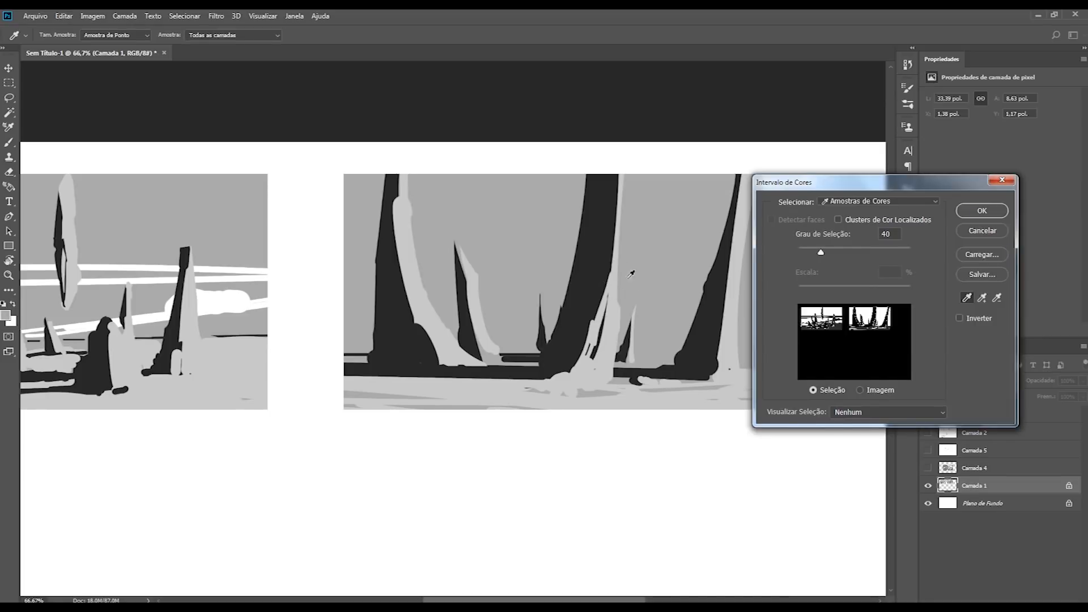
click(599, 247)
click(977, 211)
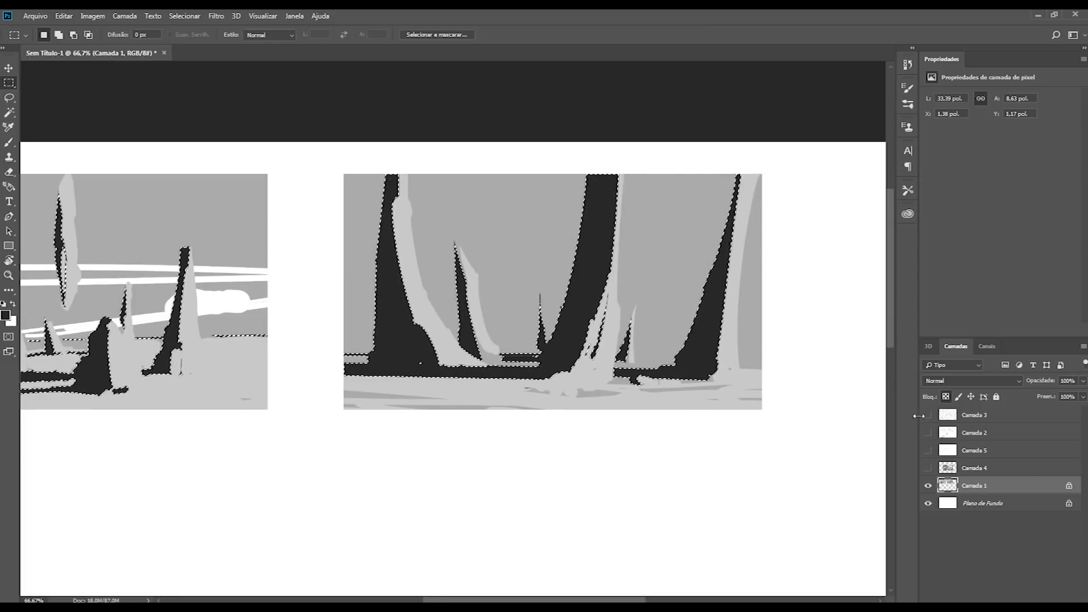
Step: Hide the selection outline and lighten the selected black shapes with Hue/Saturation, setting Lightness to +34
click(928, 486)
click(928, 487)
key(ctrl+d)
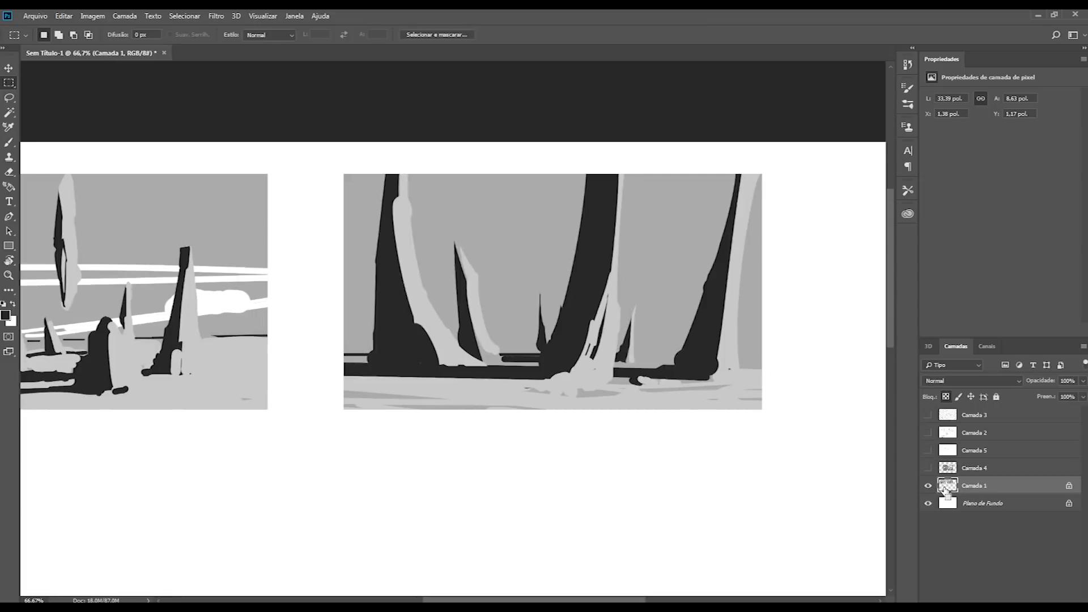
key(i)
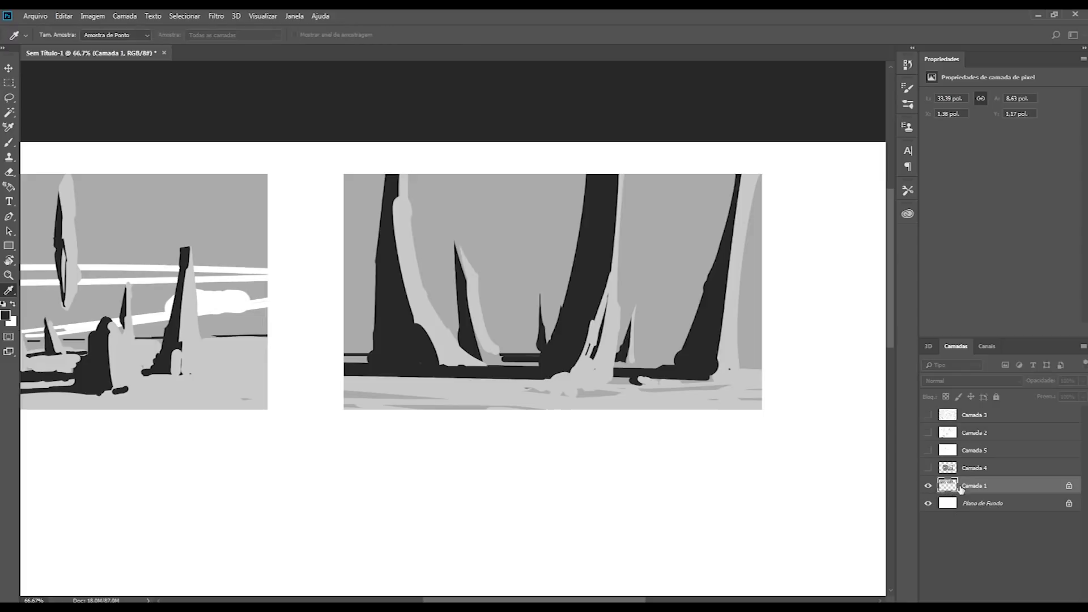
key(ctrl+u)
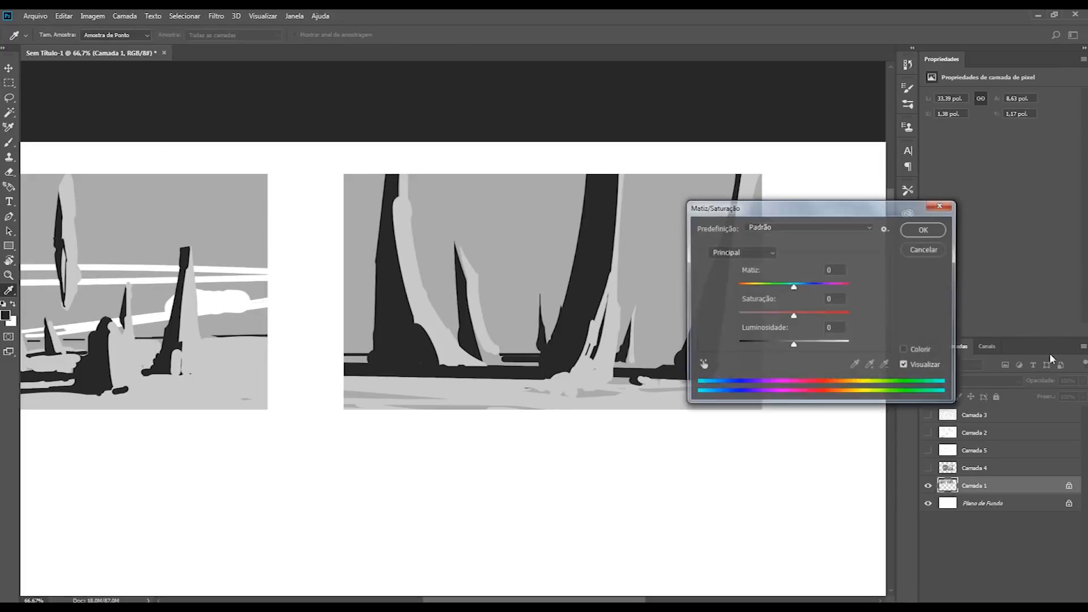
drag(794, 348, 811, 351)
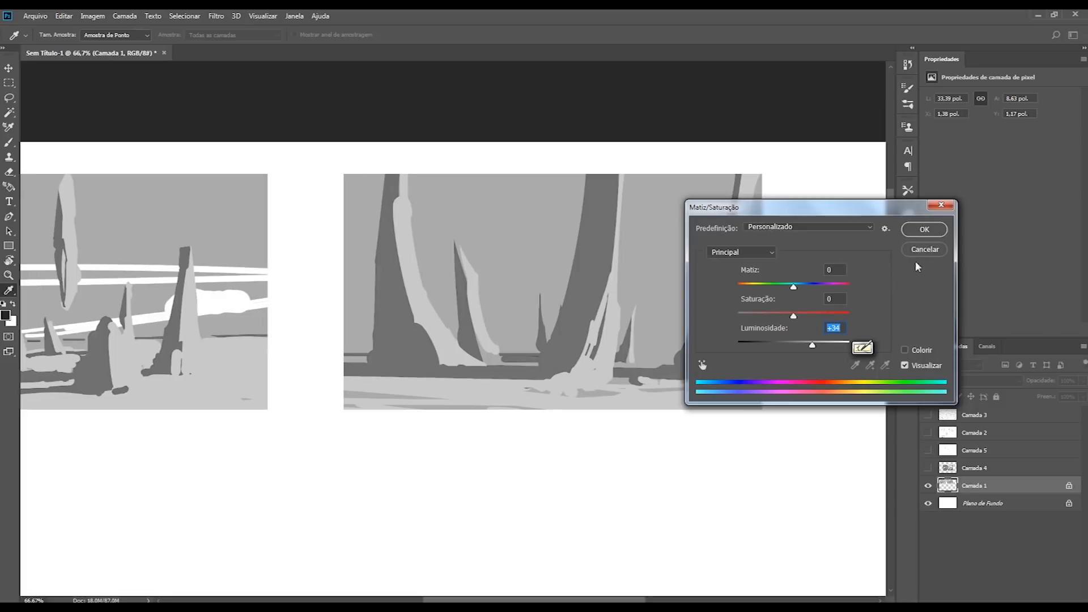
click(920, 230)
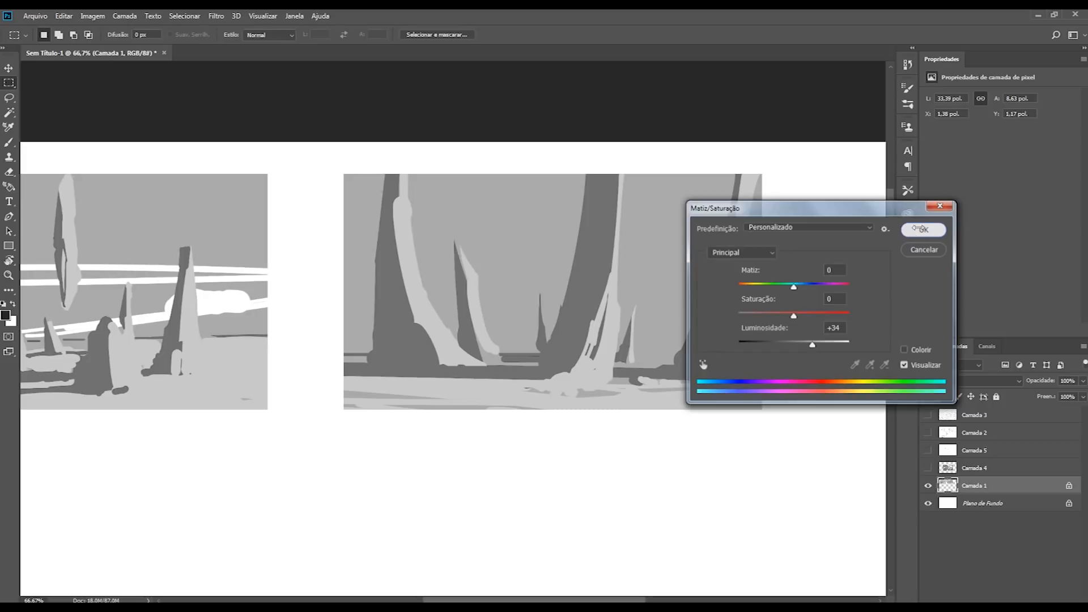
click(905, 228)
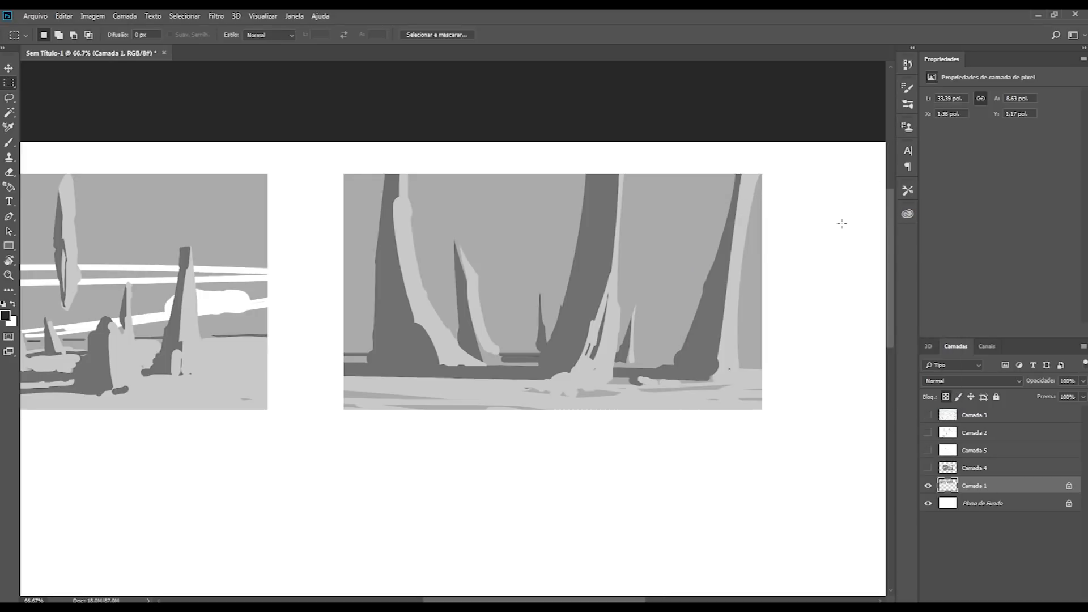
key(b)
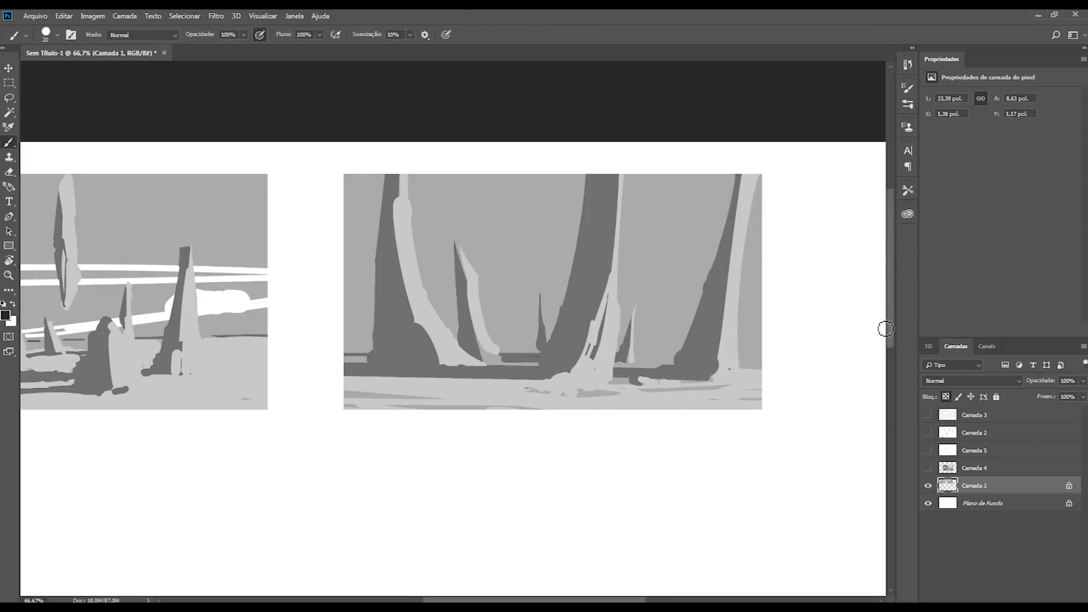
alt+click(611, 294)
mouse_move(614, 272)
mouse_down()
mouse_move(603, 318)
mouse_move(608, 253)
mouse_up()
key(ctrl+z)
key(d)
key(x)
Step: Paint light grey over the dark gaps along the lower lit edge of the central trunk with a smaller brush
alt+click(599, 339)
key(bracketleft)
key(bracketleft)
key(bracketleft)
drag(602, 332, 597, 364)
key(bracketright)
key(bracketleft)
key(bracketleft)
key(bracketleft)
key(bracketleft)
key(bracketright)
key(bracketright)
drag(585, 349, 579, 343)
Step: Set the brush smoothing to 0%
click(368, 34)
text(0)
key(Return)
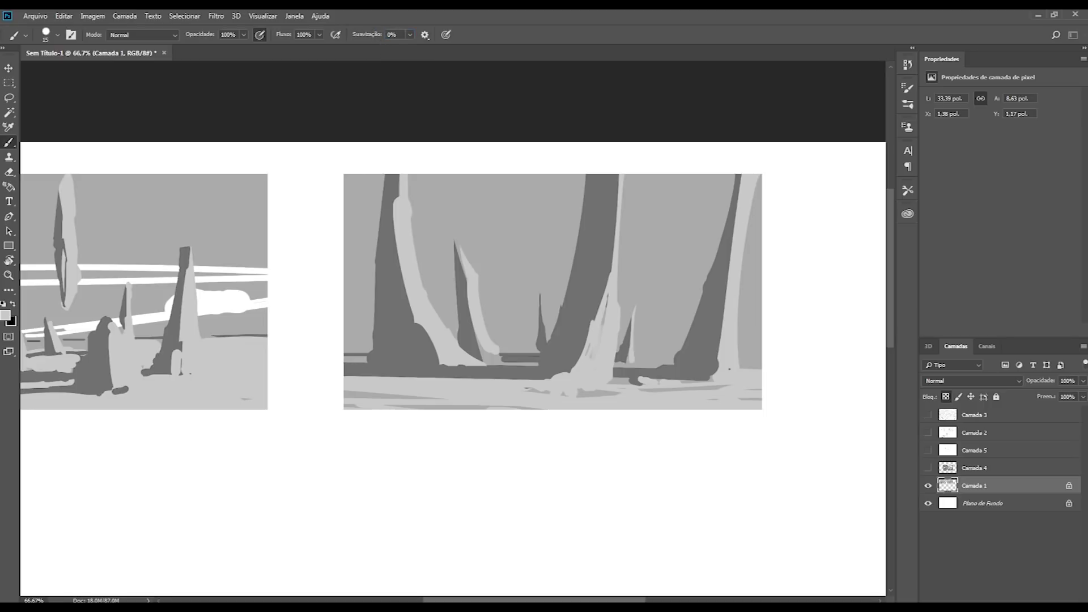
Step: Brush mid-grey tones into the lower shadow side of the central trunk, next to its lit edge
key(bracketright)
key(bracketright)
key(bracketright)
mouse_move(589, 335)
mouse_down()
mouse_move(581, 353)
mouse_move(561, 357)
mouse_move(573, 371)
mouse_move(591, 321)
mouse_move(595, 374)
mouse_move(591, 351)
mouse_move(557, 360)
mouse_move(569, 371)
mouse_move(590, 343)
mouse_move(582, 363)
mouse_move(598, 325)
mouse_move(589, 335)
mouse_move(585, 318)
mouse_move(564, 334)
mouse_up()
key(ctrl+z)
alt+click(585, 309)
alt+click(611, 338)
key(bracketleft)
key(bracketleft)
key(bracketleft)
key(bracketright)
key(bracketright)
Step: Extend the mid-grey strokes from the central trunk's base up its shadow side with a larger brush
alt+click(561, 344)
key(bracketright)
key(bracketright)
key(bracketright)
key(bracketright)
key(bracketright)
key(bracketright)
mouse_move(587, 293)
mouse_down()
mouse_move(596, 265)
mouse_move(591, 293)
mouse_up()
mouse_move(597, 213)
mouse_down()
mouse_move(600, 158)
mouse_move(583, 261)
mouse_up()
key(bracketleft)
key(bracketleft)
key(bracketleft)
key(bracketleft)
key(bracketleft)
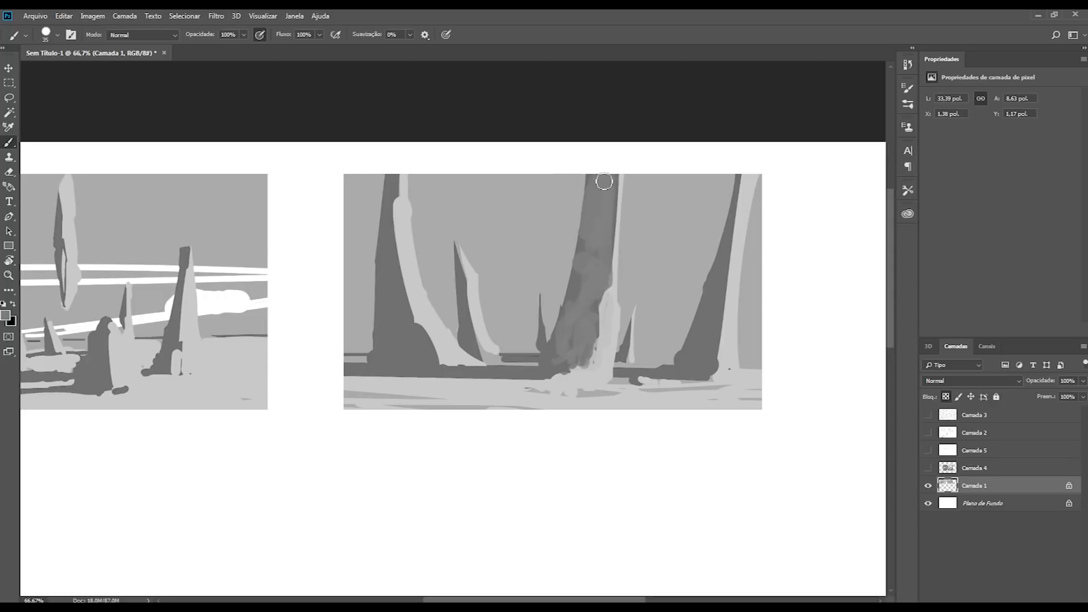
Step: Sweep the mid-grey tone down the central trunk and curve its root out over the dark ground shadow
mouse_move(583, 306)
mouse_down()
mouse_move(604, 285)
mouse_move(599, 199)
mouse_move(607, 225)
mouse_move(587, 253)
mouse_move(603, 256)
mouse_move(606, 299)
mouse_move(583, 302)
mouse_up()
alt+click(604, 199)
key(bracketleft)
alt+click(576, 282)
alt+click(573, 296)
key(bracketleft)
drag(553, 355, 510, 381)
Step: Model the lower bulge of the central trunk with dark grey and carry the shading up toward its lit edge
mouse_move(592, 315)
mouse_down()
mouse_move(596, 352)
mouse_move(585, 360)
mouse_up()
drag(612, 169, 611, 257)
alt+click(602, 204)
alt+click(615, 285)
key(bracketleft)
key(bracketleft)
key(bracketleft)
Step: Repaint the upper part of the central trunk with an even mid grey beside its light rim
drag(623, 170, 615, 231)
alt+click(602, 199)
key(bracketright)
key(bracketright)
key(bracketright)
mouse_move(606, 172)
mouse_down()
mouse_move(605, 261)
mouse_move(631, 213)
mouse_move(628, 228)
mouse_up()
alt+click(637, 201)
alt+click(611, 207)
drag(610, 174, 611, 231)
alt+click(614, 290)
Step: Refine the light rim at the top of the central trunk and clean its outer edge with the sky tone
key(bracketleft)
key(bracketleft)
drag(627, 175, 619, 246)
alt+click(609, 217)
mouse_move(610, 202)
mouse_down()
mouse_move(609, 248)
mouse_move(631, 172)
mouse_up()
alt+click(646, 246)
drag(627, 259, 627, 172)
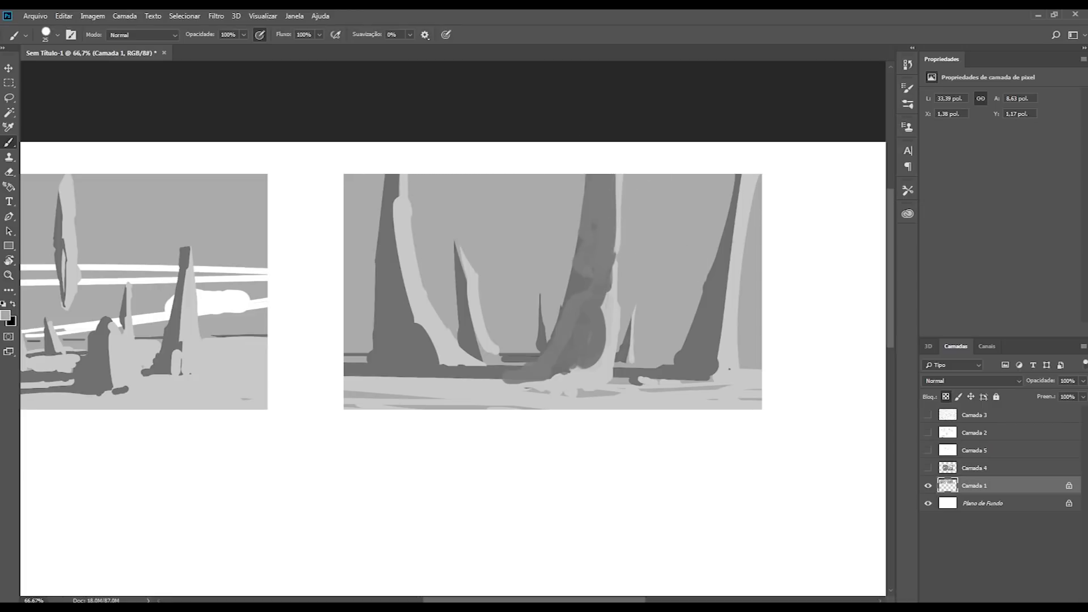
alt+click(611, 307)
key(bracketleft)
key(bracketleft)
key(bracketleft)
key(bracketleft)
drag(590, 310, 604, 333)
key(ctrl+z)
key(bracketright)
key(bracketright)
key(bracketright)
drag(580, 371, 602, 321)
key(ctrl+z)
key(ctrl+z)
Step: Touch up the central trunk's base and trim the upper shadow-side outline of the trunk with the sky grey
key(bracketright)
key(bracketright)
mouse_move(578, 364)
mouse_down()
mouse_move(602, 341)
mouse_move(562, 370)
mouse_move(590, 352)
mouse_move(574, 363)
mouse_up()
alt+click(578, 348)
alt+click(602, 230)
alt+click(580, 208)
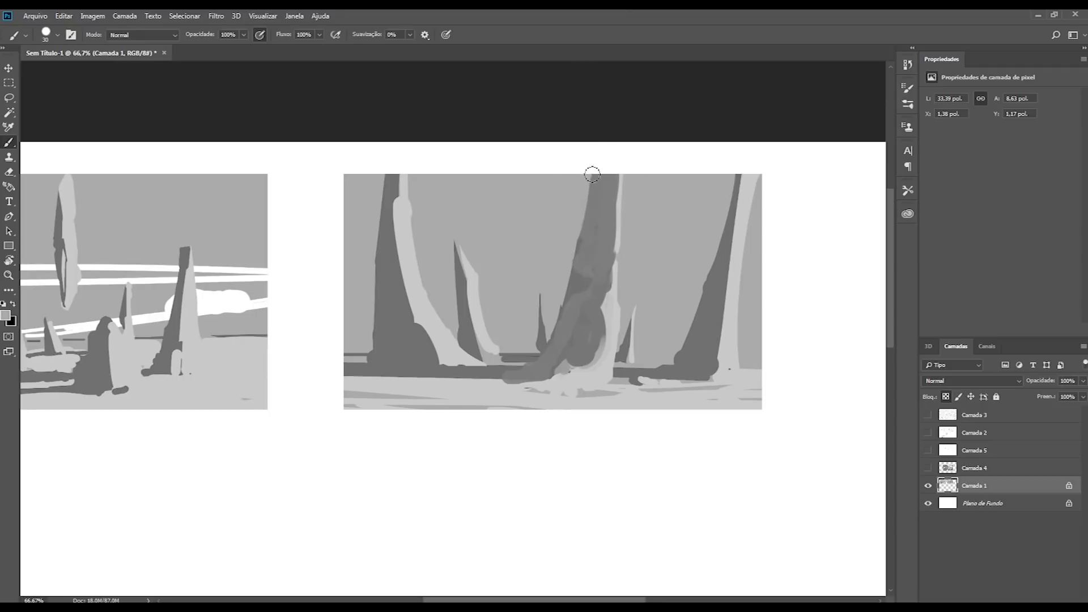
Step: Paint a lighter grey halftone strip up the central trunk between its shadow side and light rim
alt+click(609, 308)
drag(605, 302, 610, 179)
alt+click(600, 280)
alt+click(609, 303)
alt+click(607, 287)
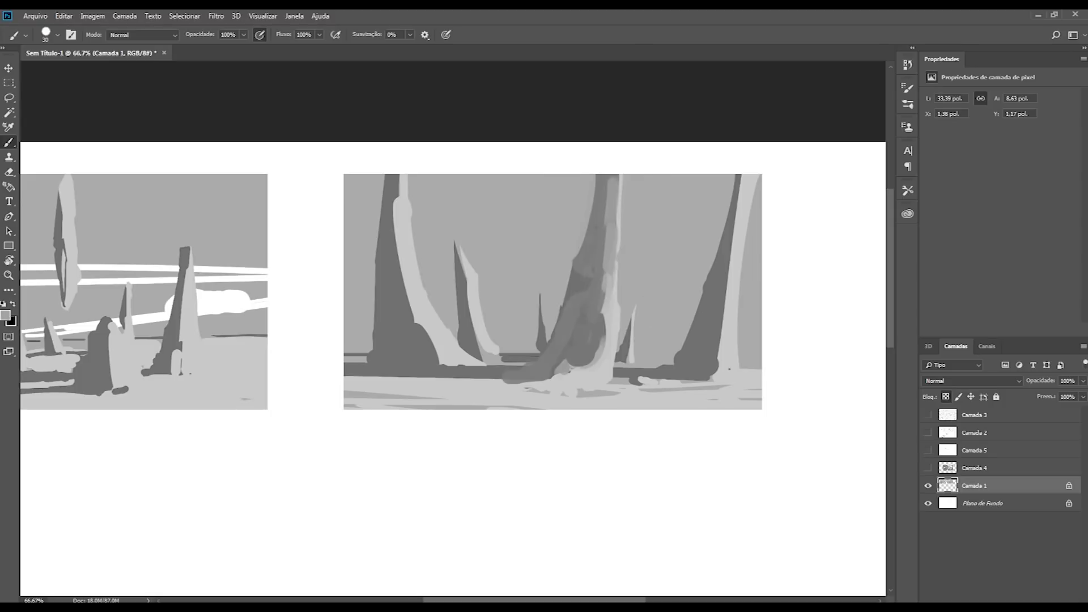
Step: Blend the central trunk's base into the ground and soften its cast shadow with intermediate greys
drag(606, 325, 603, 350)
key(bracketright)
mouse_move(550, 377)
mouse_down()
mouse_move(546, 386)
mouse_move(577, 379)
mouse_move(553, 384)
mouse_move(571, 352)
mouse_move(573, 368)
mouse_move(562, 350)
mouse_move(578, 362)
mouse_move(562, 350)
mouse_up()
click(568, 353)
alt+click(598, 376)
alt+click(579, 348)
alt+click(578, 377)
alt+click(564, 342)
key(bracketleft)
alt+click(567, 375)
mouse_move(566, 350)
mouse_down()
mouse_move(541, 376)
mouse_move(429, 386)
mouse_move(551, 391)
mouse_up()
alt+click(424, 397)
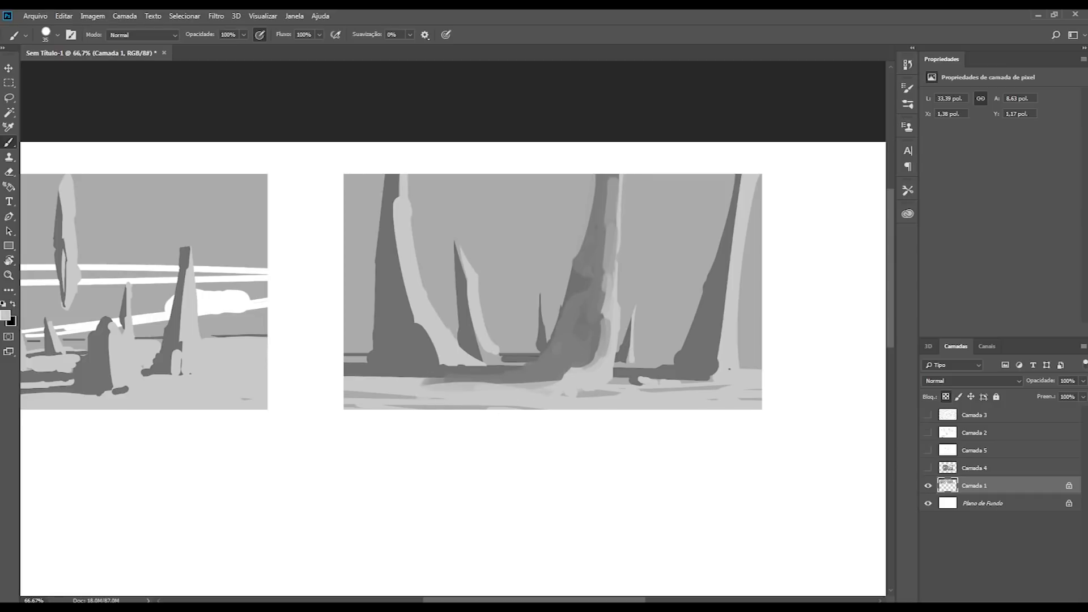
Step: Paint lighter mid-grey strokes over the dark shadow side of the rightmost trunk, from its base to the top
alt+click(705, 339)
mouse_move(705, 339)
mouse_down()
mouse_move(717, 293)
mouse_move(708, 349)
mouse_move(642, 375)
mouse_up()
key(bracketright)
key(bracketright)
key(bracketright)
key(bracketright)
key(bracketright)
mouse_move(725, 310)
mouse_down()
mouse_move(721, 335)
mouse_move(682, 360)
mouse_move(714, 266)
mouse_move(729, 249)
mouse_move(736, 260)
mouse_move(740, 180)
mouse_up()
alt+click(716, 334)
alt+click(737, 240)
key(bracketleft)
key(bracketleft)
key(bracketleft)
key(bracketleft)
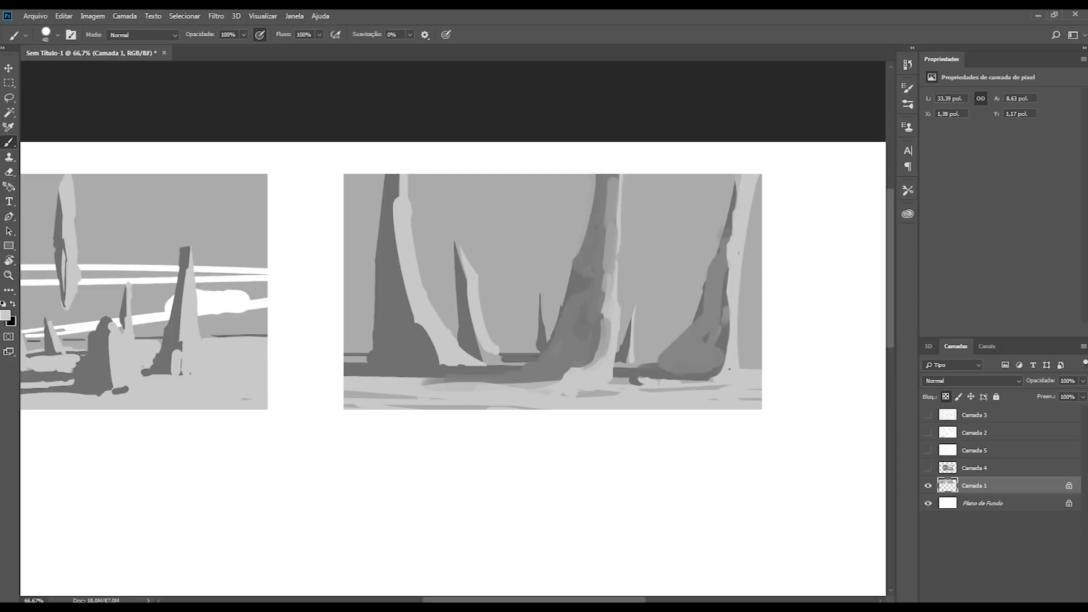
Step: Widen the lit side of the rightmost trunk by painting light grey down to its base
drag(735, 248, 715, 384)
alt+click(612, 310)
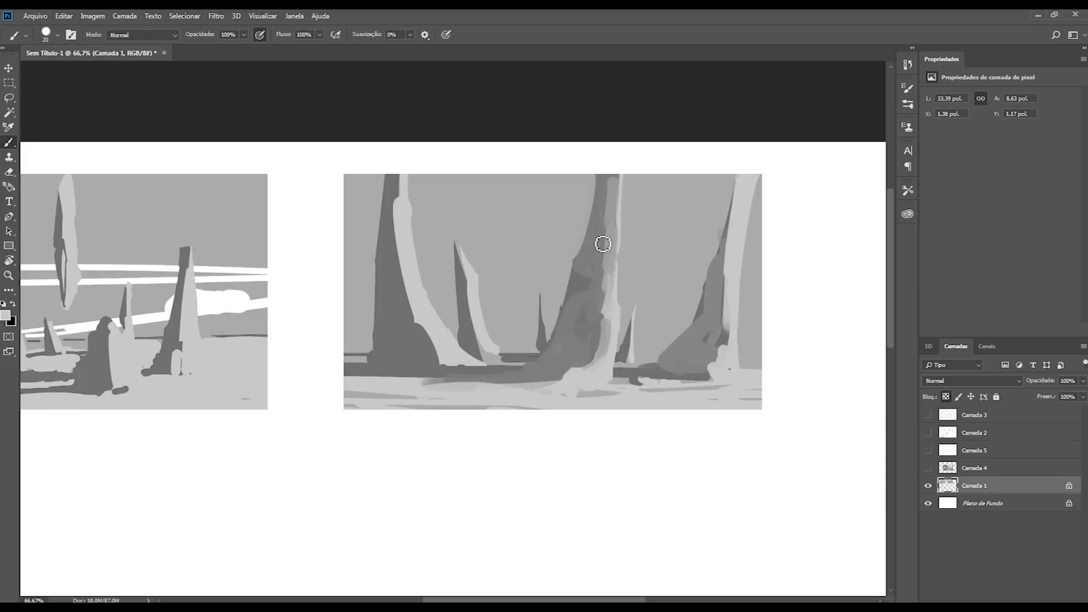
Step: Flip the canvas horizontally and paint a dark grey contact shadow under the root of the central trunk
key(ctrl+shift+h)
drag(208, 309, 361, 321)
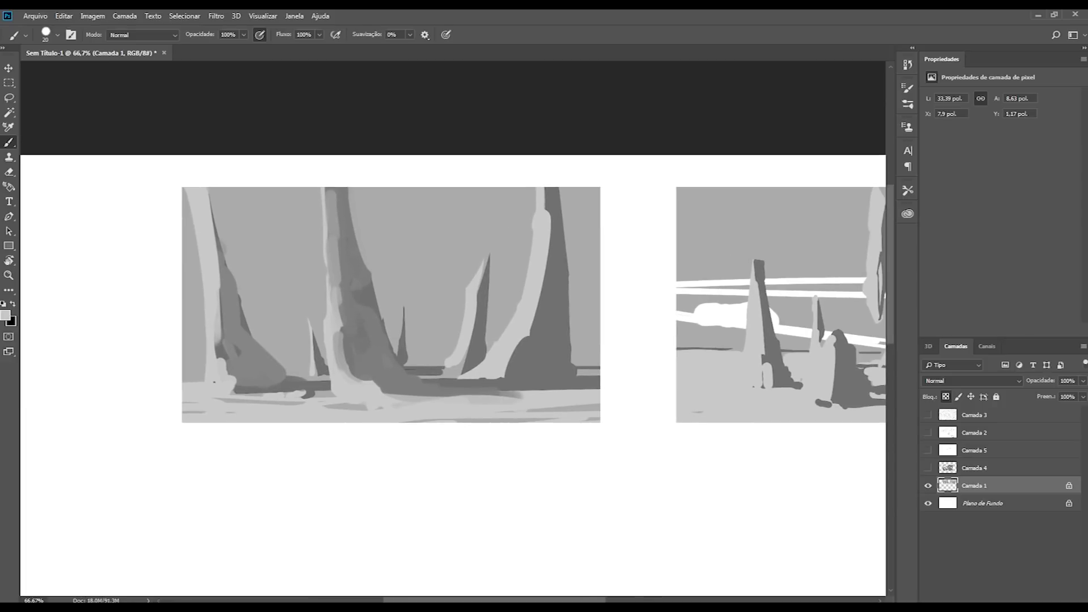
key(d)
mouse_move(399, 390)
mouse_down()
mouse_move(413, 389)
mouse_move(358, 374)
mouse_move(406, 385)
mouse_move(387, 391)
mouse_move(442, 393)
mouse_move(408, 392)
mouse_move(434, 388)
mouse_move(355, 363)
mouse_up()
alt+click(408, 389)
key(])
key(])
key(])
key(])
alt+click(400, 381)
alt+click(410, 389)
key([)
Step: Deepen the dark accents at the central trunk's foot and work along the adjoining ground shadow
alt+click(366, 368)
alt+click(398, 391)
alt+click(404, 380)
alt+click(393, 387)
alt+click(403, 383)
alt+click(390, 392)
mouse_move(522, 385)
mouse_down()
mouse_move(597, 392)
mouse_move(557, 377)
mouse_move(519, 391)
mouse_move(612, 385)
mouse_up()
alt+click(519, 391)
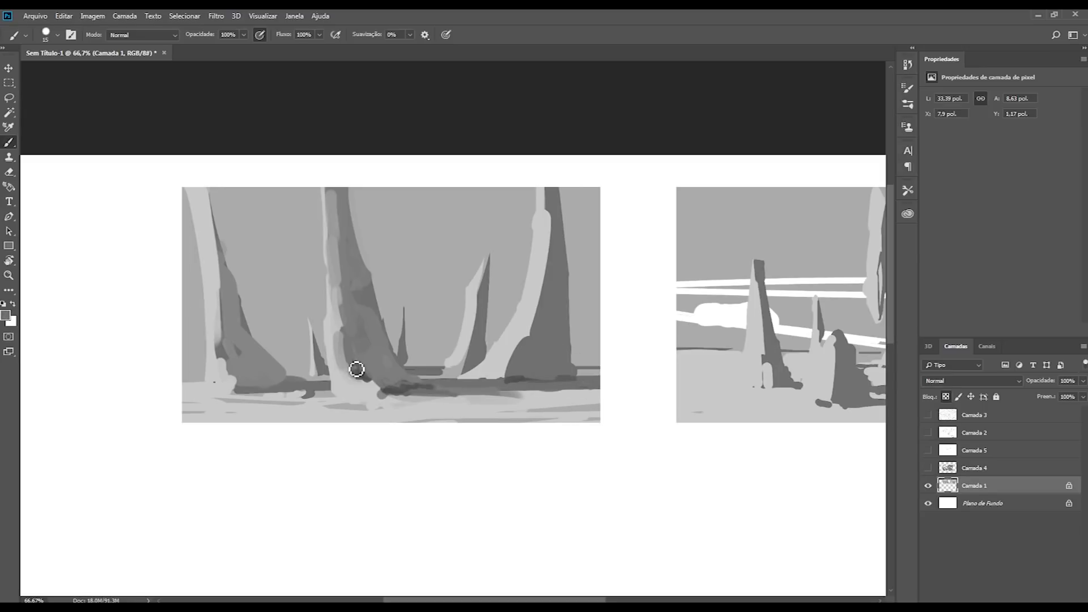
Step: Paint darker grey strokes into the lower shadow side of the central trunk and around its foot
key(bracketleft)
key(bracketleft)
key(bracketleft)
drag(357, 321, 366, 297)
mouse_move(347, 362)
mouse_down()
mouse_move(393, 391)
mouse_move(389, 373)
mouse_move(366, 365)
mouse_up()
alt+click(373, 358)
key(bracketright)
alt+click(360, 375)
alt+click(383, 359)
alt+click(386, 383)
alt+click(389, 361)
alt+click(359, 376)
Step: Touch up the edge of the ground shadow between the leftmost and central trunks with light grey
key(bracketleft)
mouse_move(331, 408)
mouse_down()
mouse_move(372, 411)
mouse_move(335, 391)
mouse_move(310, 398)
mouse_up()
alt+click(313, 386)
drag(317, 385, 324, 385)
Step: Paint a dark grey contact shadow over the base of the rightmost trunk and a light mound in front of it
alt+click(524, 373)
key(bracketright)
key(bracketright)
key(bracketright)
key(bracketright)
key(bracketright)
mouse_move(519, 382)
mouse_down()
mouse_move(564, 363)
mouse_move(550, 378)
mouse_move(592, 388)
mouse_move(554, 391)
mouse_up()
key(bracketleft)
alt+click(534, 396)
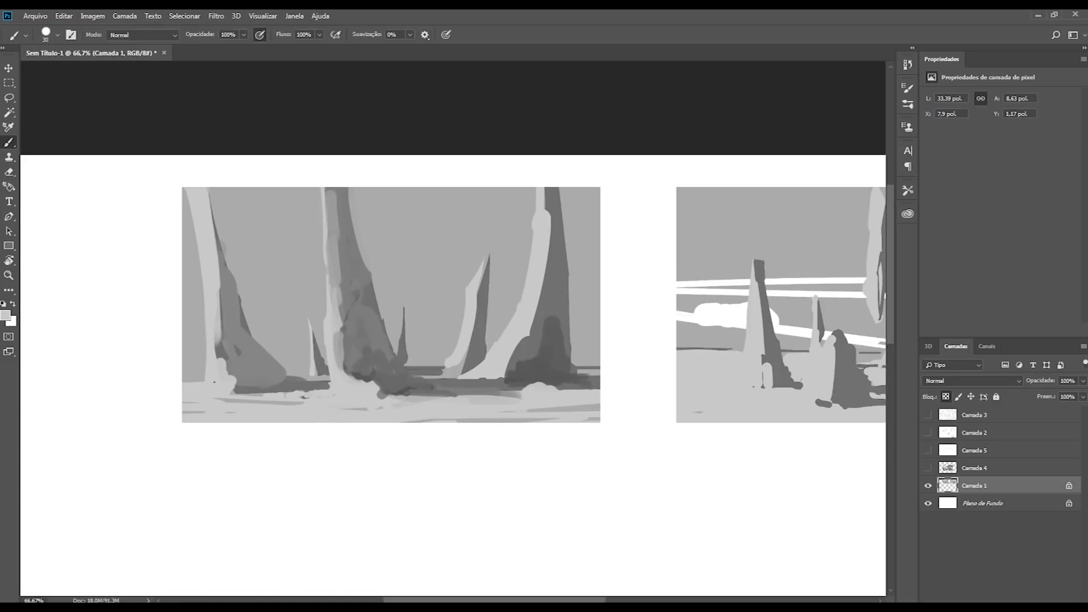
Step: Add small dark grey accents to the foreground beneath the light mound near the rightmost trunk
alt+click(406, 386)
key(bracketleft)
key(bracketleft)
key(bracketleft)
key(bracketleft)
key(bracketleft)
key(bracketright)
key(bracketright)
key(bracketright)
key(bracketright)
key(bracketright)
mouse_move(534, 402)
mouse_down()
mouse_move(518, 401)
mouse_move(572, 401)
mouse_move(508, 425)
mouse_move(540, 418)
mouse_move(483, 421)
mouse_up()
click(548, 400)
key(bracketright)
alt+click(509, 410)
key(bracketright)
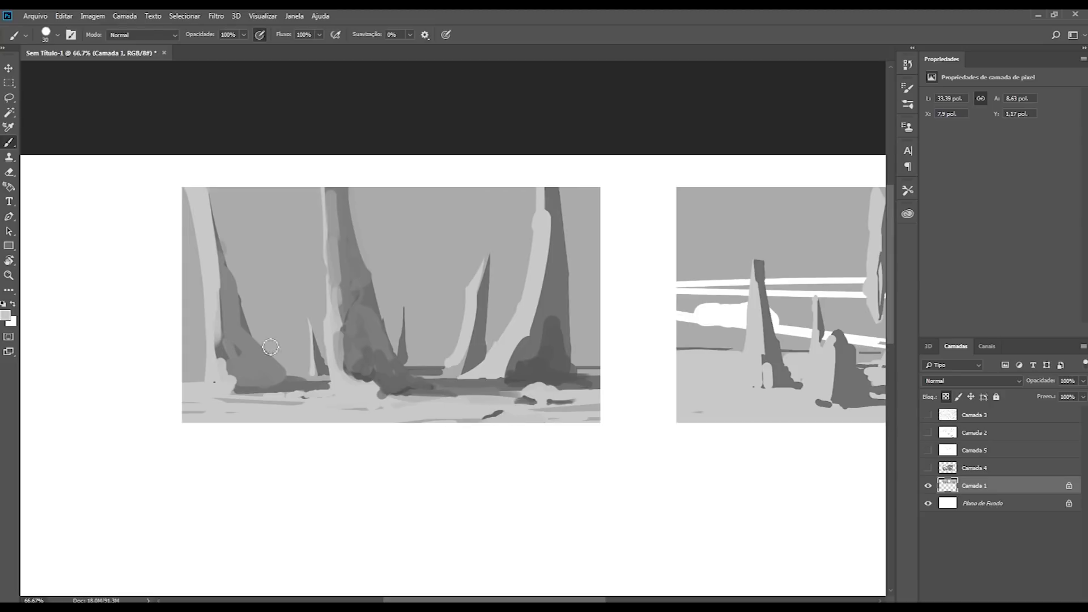
Step: Reshape the lower edge of the ground shadow around the central trunk's foot with light and dark grey strokes
alt+click(388, 391)
key(bracketleft)
key(bracketleft)
mouse_move(376, 385)
mouse_down()
mouse_move(380, 403)
mouse_move(376, 389)
mouse_move(468, 404)
mouse_up()
alt+click(386, 406)
key(bracketright)
key(bracketright)
alt+click(388, 379)
key(bracketleft)
alt+click(397, 404)
alt+click(439, 388)
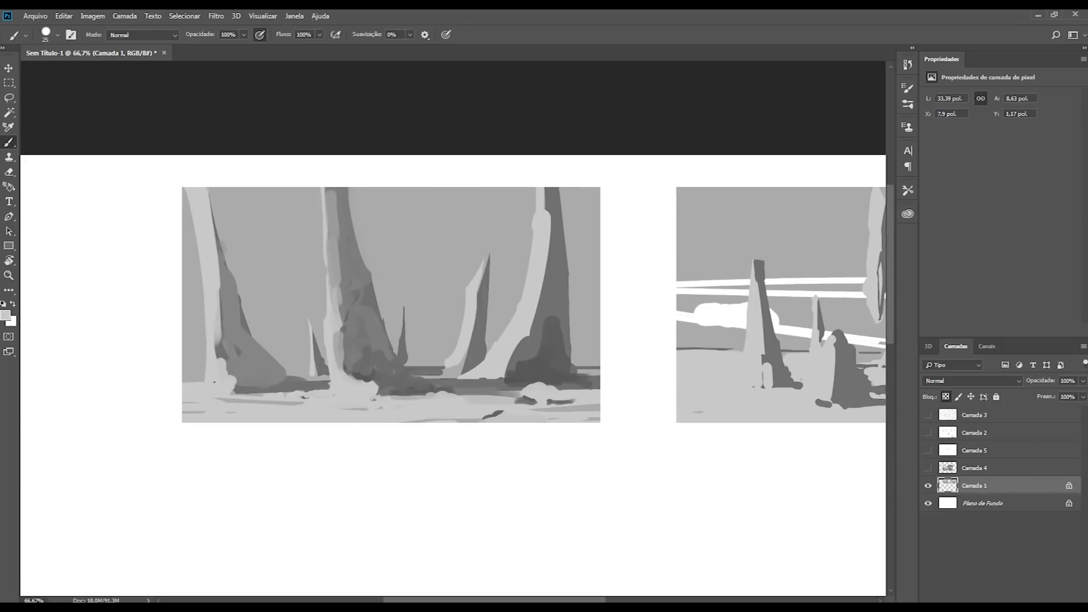
Step: Narrow the thin trunk into a slender spike by painting background grey over its sides
drag(492, 254, 497, 331)
alt+click(457, 286)
mouse_move(465, 282)
mouse_down()
mouse_move(454, 323)
mouse_move(478, 267)
mouse_up()
alt+click(467, 352)
mouse_move(471, 228)
mouse_down()
mouse_move(477, 289)
mouse_move(462, 300)
mouse_up()
alt+click(461, 253)
drag(487, 265, 489, 332)
Step: Cover the small spike between the central and thin trunks with background grey
alt+click(427, 312)
mouse_move(403, 307)
mouse_down()
mouse_move(417, 368)
mouse_move(442, 367)
mouse_up()
drag(404, 362, 447, 368)
alt+click(419, 357)
Step: Repaint the foot of the thin trunk with a curved dark shadow that runs into the ground shadow
key(bracketright)
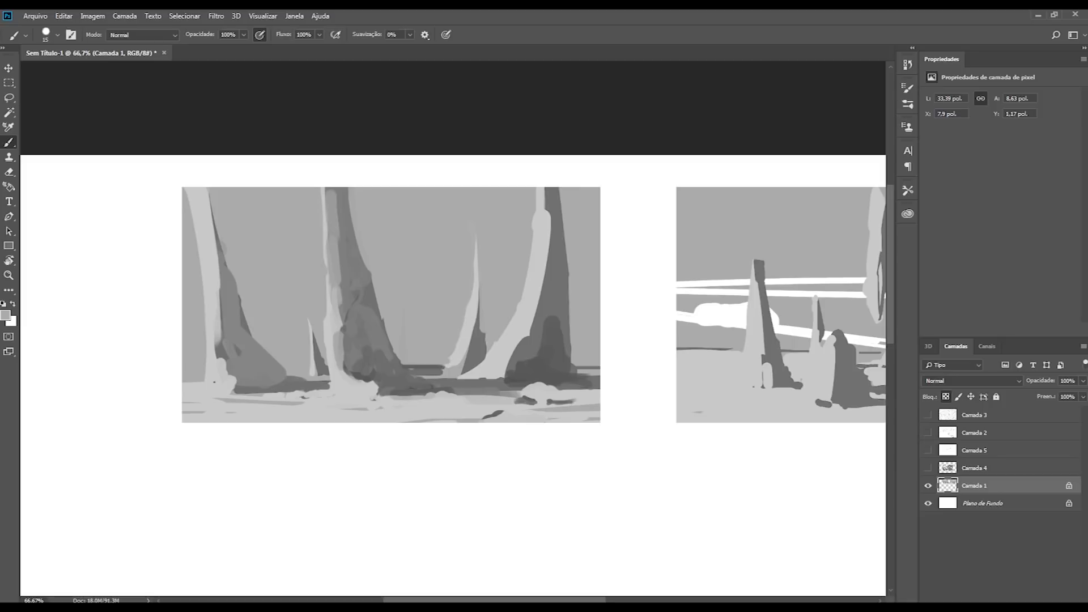
key(bracketright)
alt+click(476, 354)
alt+click(461, 356)
mouse_move(472, 345)
mouse_down()
mouse_move(471, 304)
mouse_move(475, 336)
mouse_up()
key(bracketleft)
alt+click(469, 328)
alt+click(464, 366)
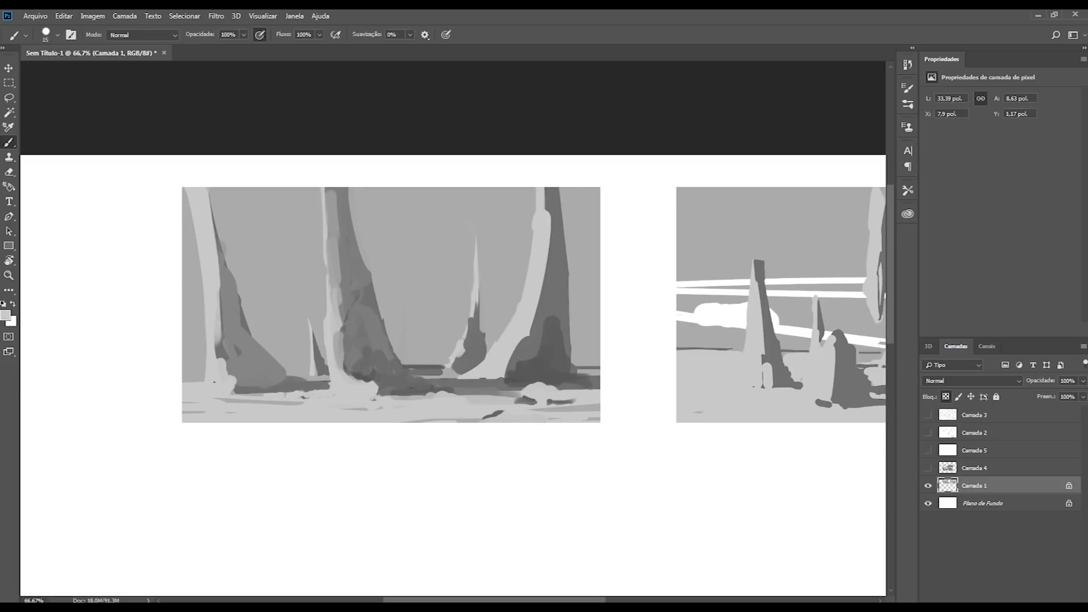
drag(451, 379, 423, 375)
Step: Try a wide light grey stroke down the lit side of the central trunk and undo it
alt+click(338, 315)
key(bracketright)
key(bracketright)
key(bracketright)
key(bracketright)
key(bracketright)
drag(331, 189, 351, 347)
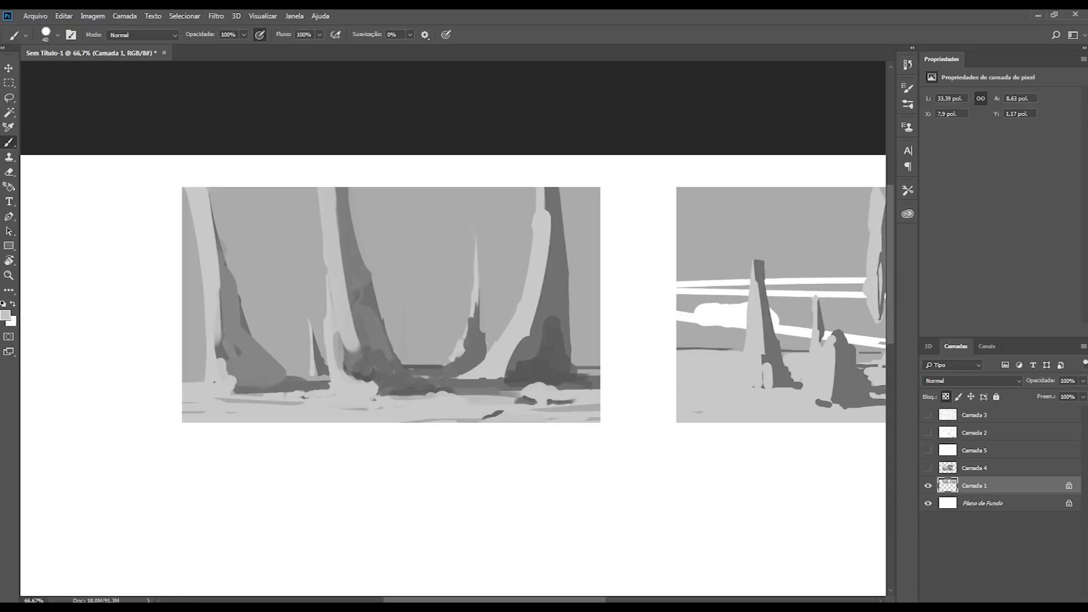
key(ctrl+z)
Step: Darken the feet of the central and leftmost trunks and trim the leftmost trunk's shadow side with background grey
drag(373, 396, 365, 375)
alt+click(235, 364)
drag(231, 363, 225, 378)
alt+click(271, 328)
drag(266, 367, 232, 258)
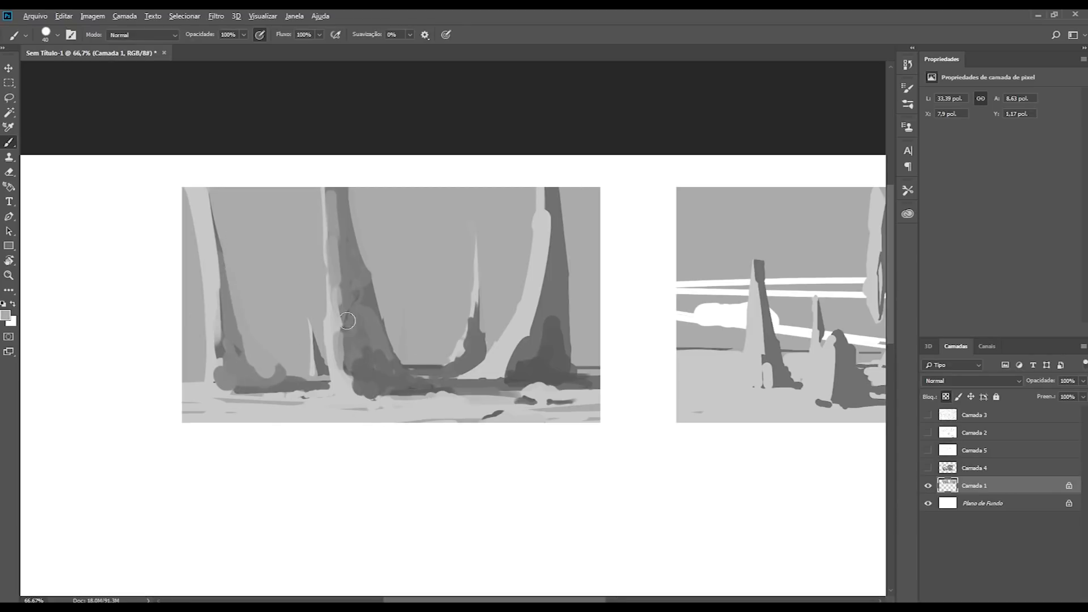
Step: Widen the central trunk's shadow side over its lit side with mid-grey strokes from top to base
alt+click(335, 340)
drag(341, 197, 344, 374)
alt+click(360, 305)
drag(345, 288, 330, 191)
drag(330, 192, 345, 258)
mouse_move(356, 327)
mouse_down()
mouse_move(362, 385)
mouse_move(337, 403)
mouse_up()
Step: Rework the foot of the central trunk where it meets the light foreground
alt+click(374, 411)
alt+click(358, 374)
mouse_move(356, 395)
mouse_down()
mouse_move(387, 395)
mouse_move(394, 408)
mouse_up()
alt+click(363, 413)
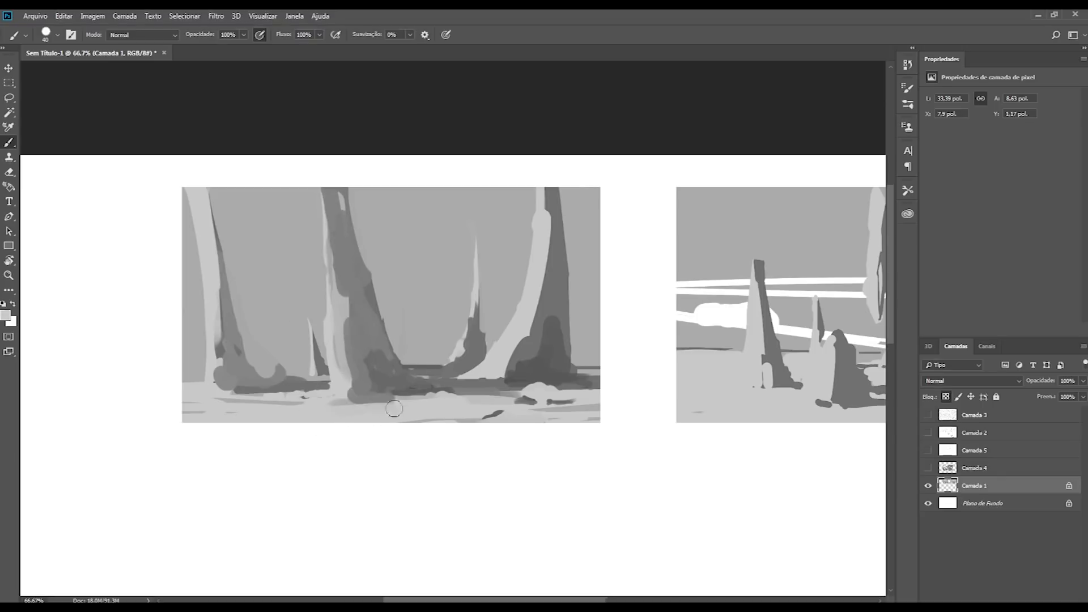
Step: Repaint the leftmost trunk's shadow side wider in mid grey, from its foot upward
alt+click(237, 357)
mouse_move(260, 382)
mouse_down()
mouse_move(239, 345)
mouse_move(269, 365)
mouse_move(240, 317)
mouse_up()
drag(240, 317, 224, 265)
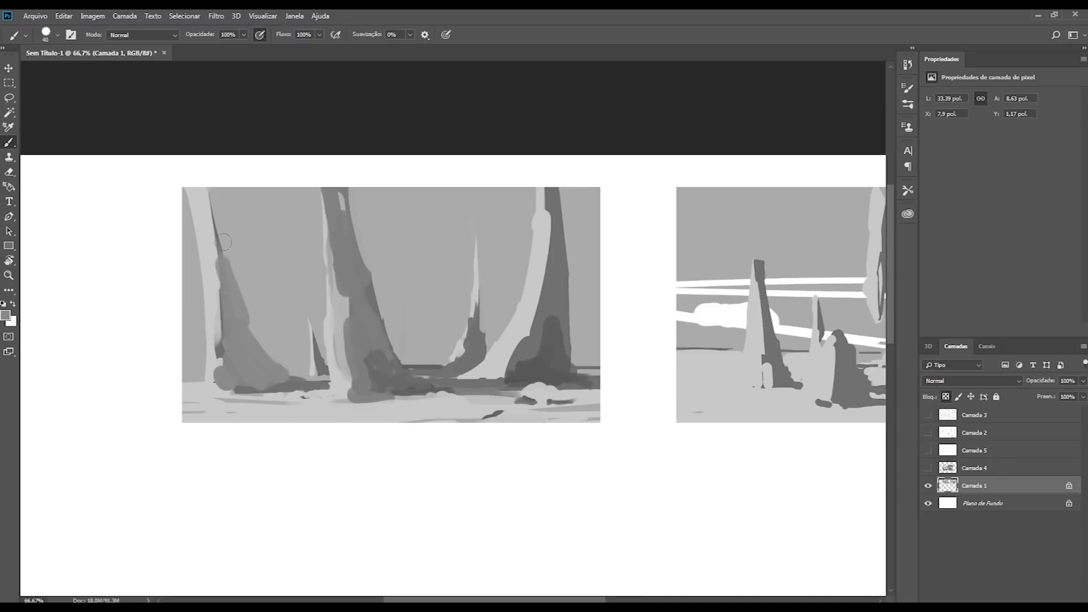
Step: Paint dark grey contact shadow strokes across the foot of the leftmost trunk and its ground shadow
alt+click(373, 359)
key(bracketleft)
key(bracketleft)
key(bracketleft)
key(bracketleft)
key(bracketleft)
key(bracketleft)
key(bracketleft)
key(bracketleft)
key(bracketright)
mouse_move(222, 378)
mouse_down()
mouse_move(242, 384)
mouse_move(223, 353)
mouse_move(288, 386)
mouse_move(243, 360)
mouse_move(278, 371)
mouse_move(262, 396)
mouse_move(302, 396)
mouse_up()
key(bracketright)
Step: Trim the lower edge of the ground shadow from the leftmost trunk to the central trunk's foot with light grey
alt+click(275, 407)
key(bracketleft)
key(bracketright)
key(bracketright)
key(bracketright)
drag(207, 395, 307, 409)
drag(372, 401, 413, 399)
mouse_move(412, 399)
mouse_down()
mouse_move(240, 383)
mouse_move(309, 389)
mouse_up()
alt+click(267, 382)
alt+click(283, 404)
Step: Even out the light ground in front of the leftmost trunk and clean up its foot
drag(186, 398, 303, 398)
drag(303, 398, 259, 399)
key(bracketleft)
alt+click(211, 401)
drag(185, 395, 227, 389)
alt+click(209, 375)
alt+click(238, 379)
Step: Try rounded mid-grey background masses between the central and thin trunks and undo them
key(bracketright)
key(bracketright)
key(bracketright)
key(bracketright)
mouse_move(413, 350)
mouse_down()
mouse_move(453, 346)
mouse_move(435, 344)
mouse_move(450, 342)
mouse_move(430, 323)
mouse_move(440, 336)
mouse_move(491, 316)
mouse_up()
key(ctrl+z)
key(bracketright)
key(bracketright)
key(ctrl+alt+z)
key(ctrl+alt+z)
key(ctrl+alt+z)
key(ctrl+alt+z)
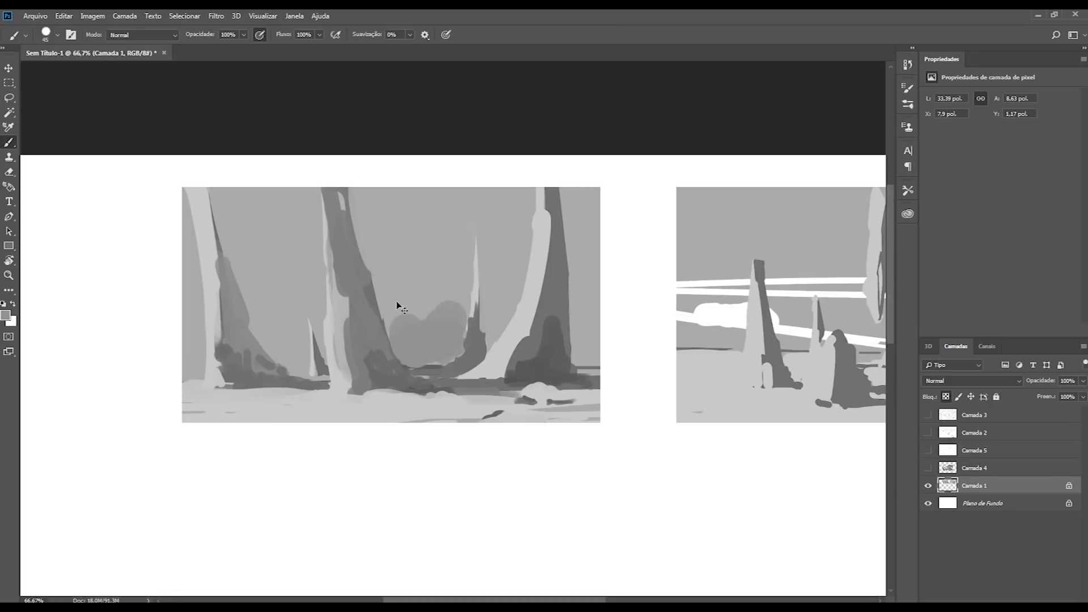
key(bracketleft)
key(bracketleft)
key(ctrl+alt+z)
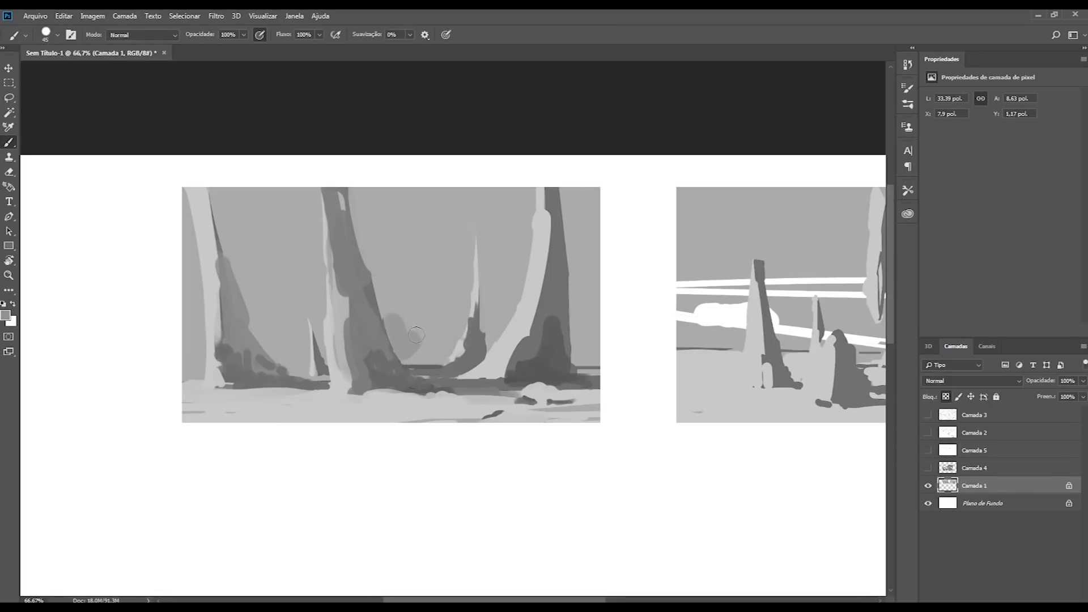
Step: Paint mid-grey distant hills behind the trunks, from the central trunk to the right edge of the study
key(bracketleft)
key(bracketright)
mouse_move(394, 327)
mouse_down()
mouse_move(403, 348)
mouse_move(435, 322)
mouse_move(494, 326)
mouse_move(525, 288)
mouse_move(527, 311)
mouse_move(579, 340)
mouse_move(586, 267)
mouse_move(595, 330)
mouse_move(586, 356)
mouse_up()
alt+click(533, 289)
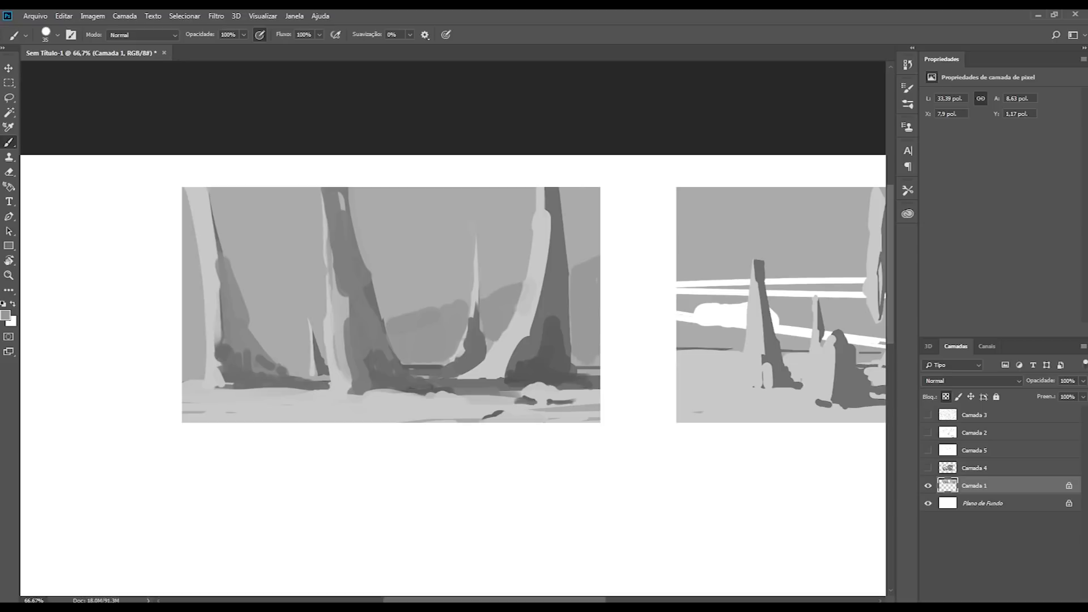
Step: Paint a low mid-grey background mass between the leftmost and central trunks
key(bracketleft)
key(bracketleft)
key(bracketleft)
key(bracketleft)
mouse_move(324, 342)
mouse_down()
mouse_move(325, 369)
mouse_move(288, 346)
mouse_move(283, 363)
mouse_up()
key(bracketright)
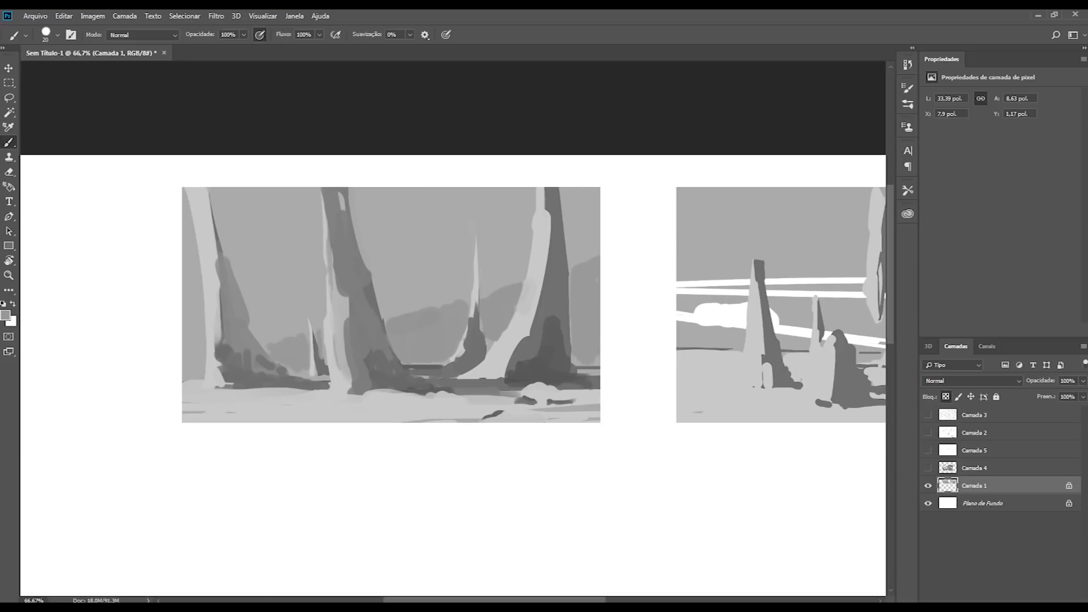
Step: Extend the background masses with a larger brush, at the study's left edge and higher beside the leftmost trunk
key(bracketleft)
key(bracketleft)
key(bracketleft)
key(bracketleft)
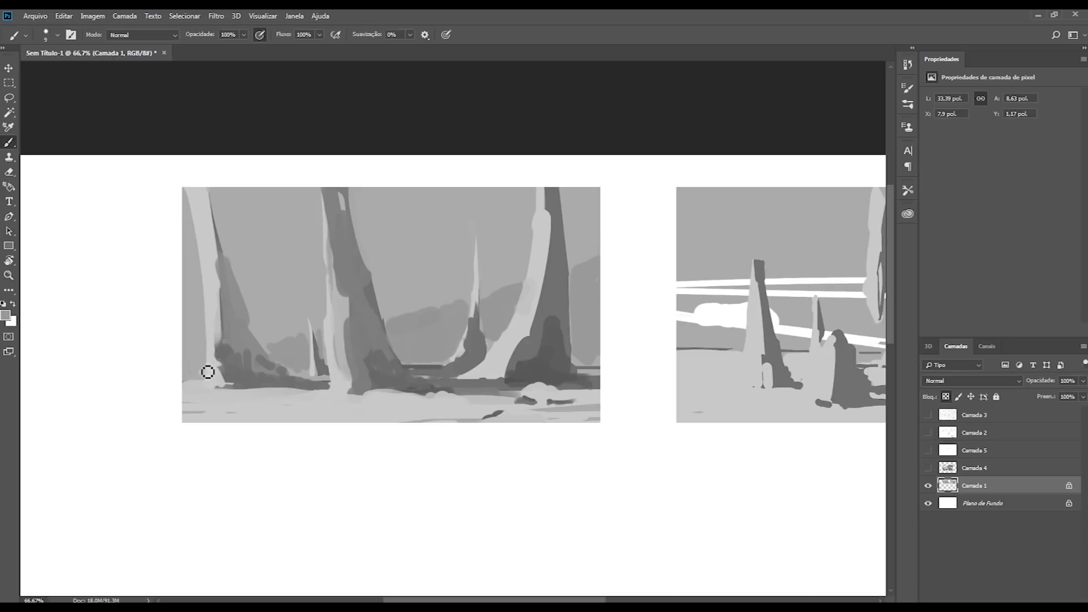
key(bracketright)
key(bracketright)
key(bracketright)
key(bracketright)
key(bracketright)
mouse_move(196, 366)
mouse_down()
mouse_move(190, 299)
mouse_move(269, 334)
mouse_move(309, 303)
mouse_up()
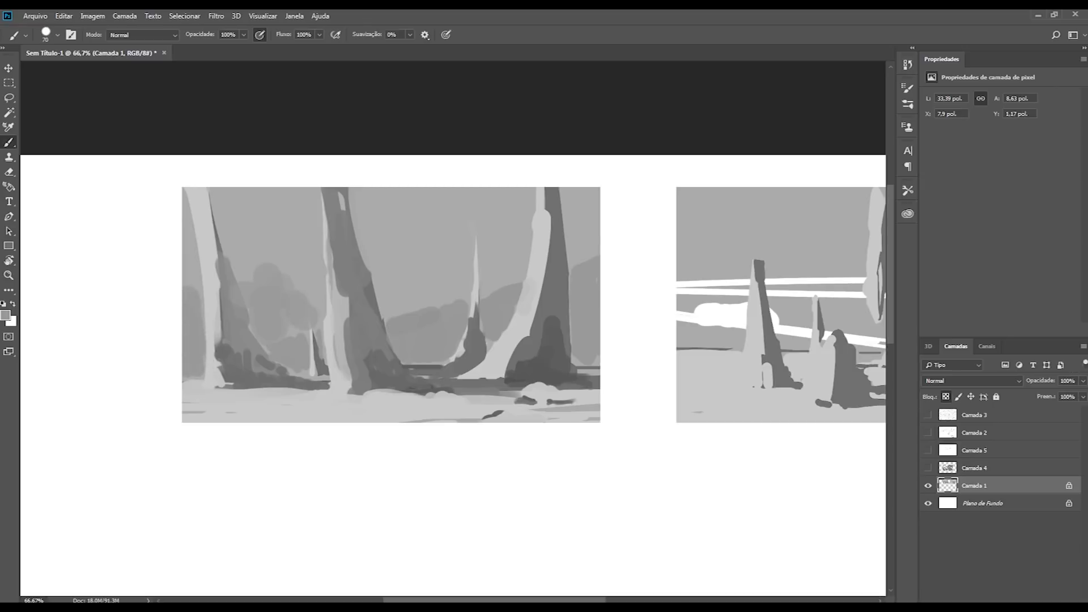
Step: Flatten the top of the background mass beside the leftmost trunk and raise the one beyond the central trunk
drag(233, 281, 242, 306)
key(ctrl+z)
alt+click(268, 304)
drag(301, 288, 289, 286)
mouse_move(414, 300)
mouse_down()
mouse_move(385, 295)
mouse_move(454, 296)
mouse_up()
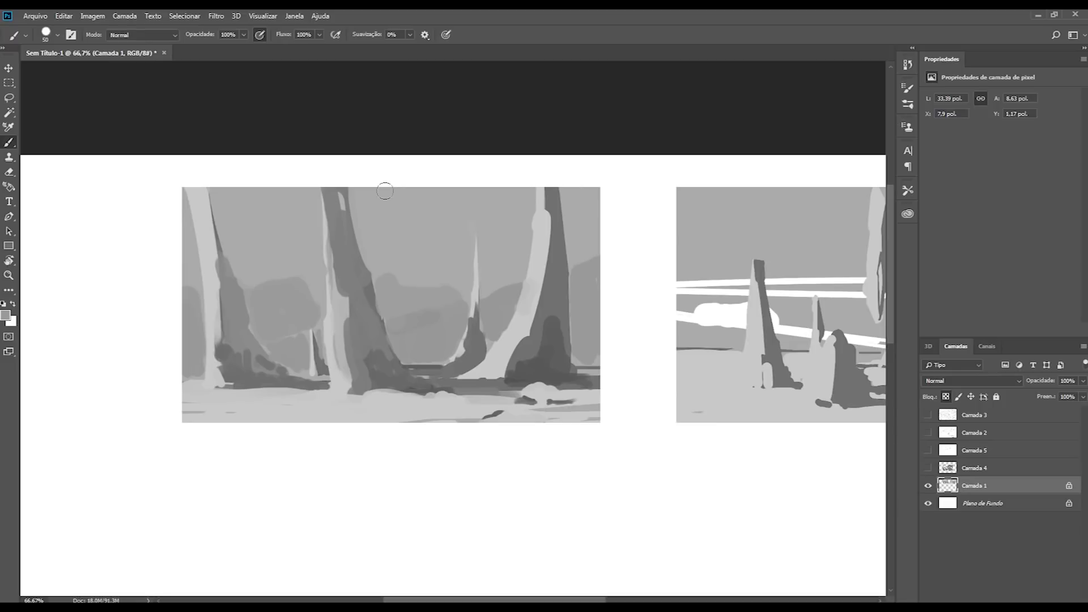
Step: Examine the study at several zoom levels and with the canvas mirrored horizontally
key(ctrl+plus)
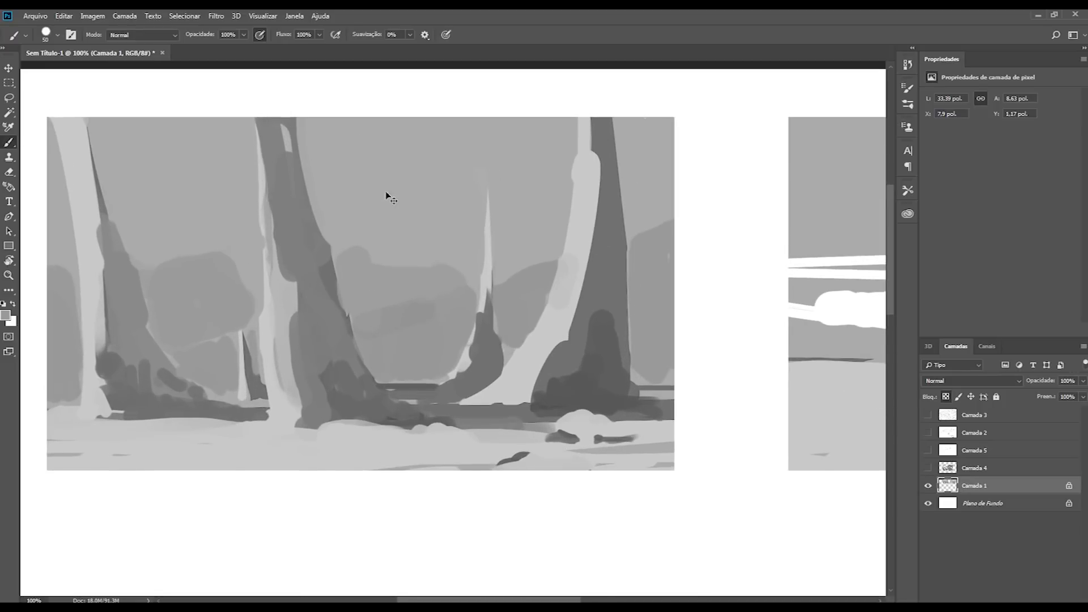
key(ctrl+minus)
key(ctrl+minus)
key(ctrl+shift+h)
key(ctrl+minus)
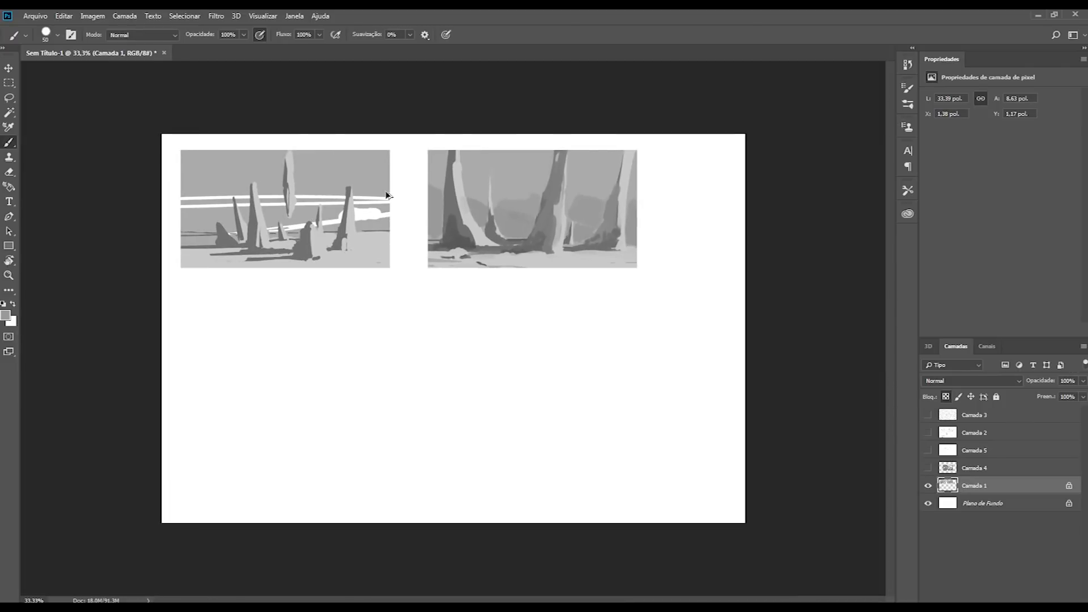
key(ctrl+shift+h)
key(ctrl+plus)
drag(385, 191, 309, 359)
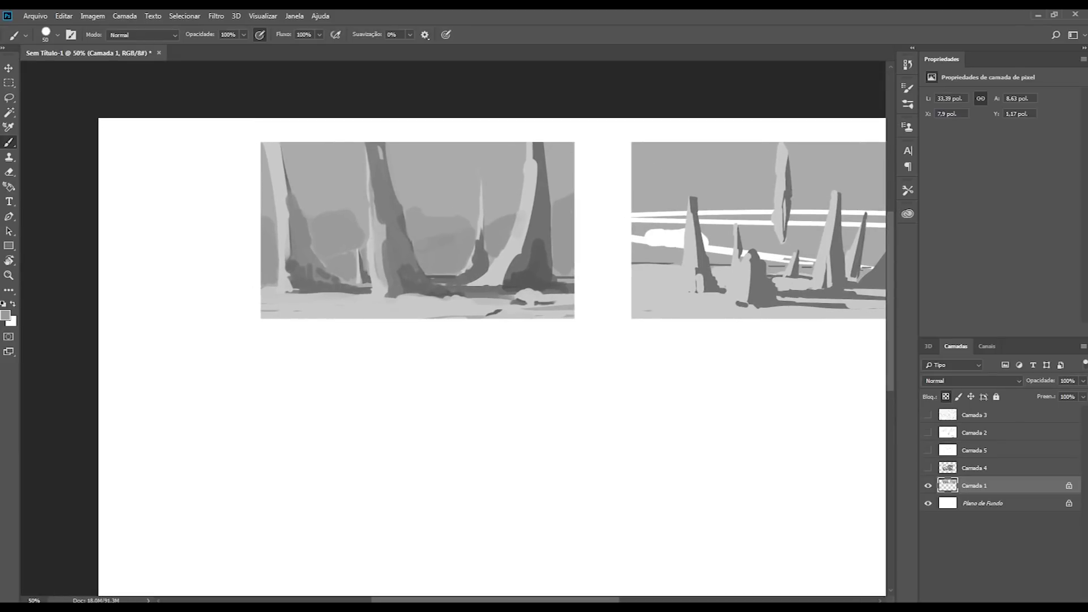
Step: Extend the dark contact shadow onto the ground at the central trunk's foot with a smaller brush
alt+click(412, 287)
key(bracketleft)
key(bracketleft)
key(bracketleft)
mouse_move(404, 299)
mouse_down()
mouse_move(432, 301)
mouse_move(419, 309)
mouse_up()
alt+click(395, 311)
alt+click(399, 296)
alt+click(404, 305)
Step: Repaint the central trunk's lower shadow edge and add a light rounded form at the base of its lit side
mouse_move(410, 299)
mouse_down()
mouse_move(485, 309)
mouse_move(389, 266)
mouse_up()
alt+click(403, 298)
drag(391, 219, 381, 301)
alt+click(380, 245)
alt+click(377, 281)
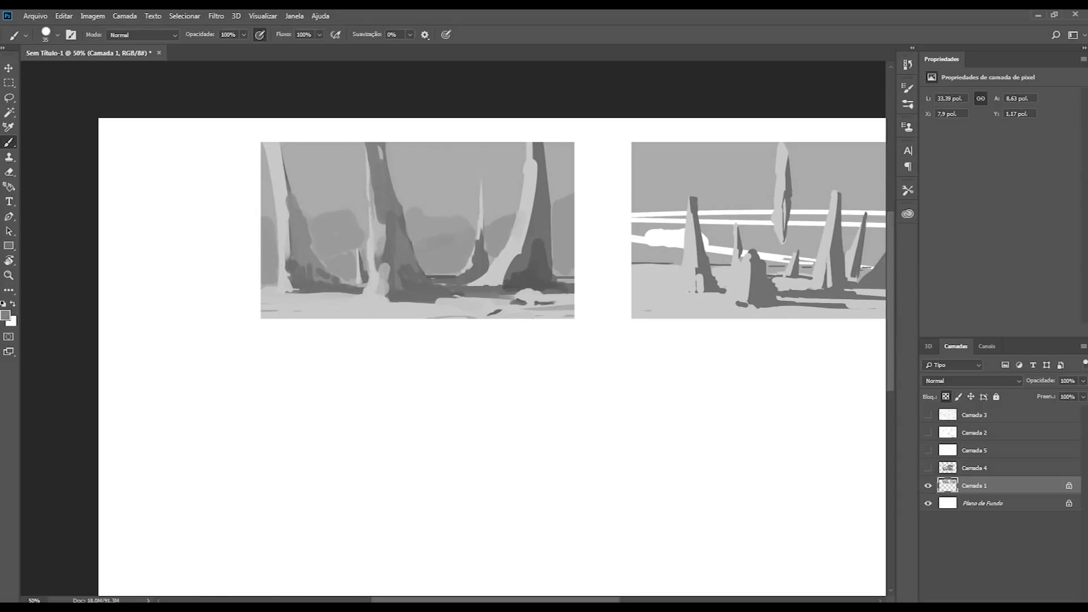
Step: Paint the shadow side of the leftmost trunk up to the study's top edge with a smaller brush
alt+click(299, 272)
key(bracketleft)
key(bracketleft)
key(bracketleft)
drag(279, 143, 289, 194)
alt+click(274, 189)
Step: Straighten the leftmost trunk's upper part by covering its outer edges with sky grey and repainting its lit side
key(bracketright)
key(bracketright)
key(bracketright)
mouse_move(267, 146)
mouse_down()
mouse_move(274, 224)
mouse_move(283, 147)
mouse_move(270, 183)
mouse_move(296, 170)
mouse_move(298, 211)
mouse_move(281, 128)
mouse_up()
alt+click(284, 230)
alt+click(279, 148)
alt+click(304, 154)
alt+click(283, 212)
drag(282, 188, 282, 209)
alt+click(304, 179)
mouse_move(292, 143)
mouse_down()
mouse_move(294, 217)
mouse_move(287, 138)
mouse_move(267, 193)
mouse_up()
alt+click(299, 227)
alt+click(269, 157)
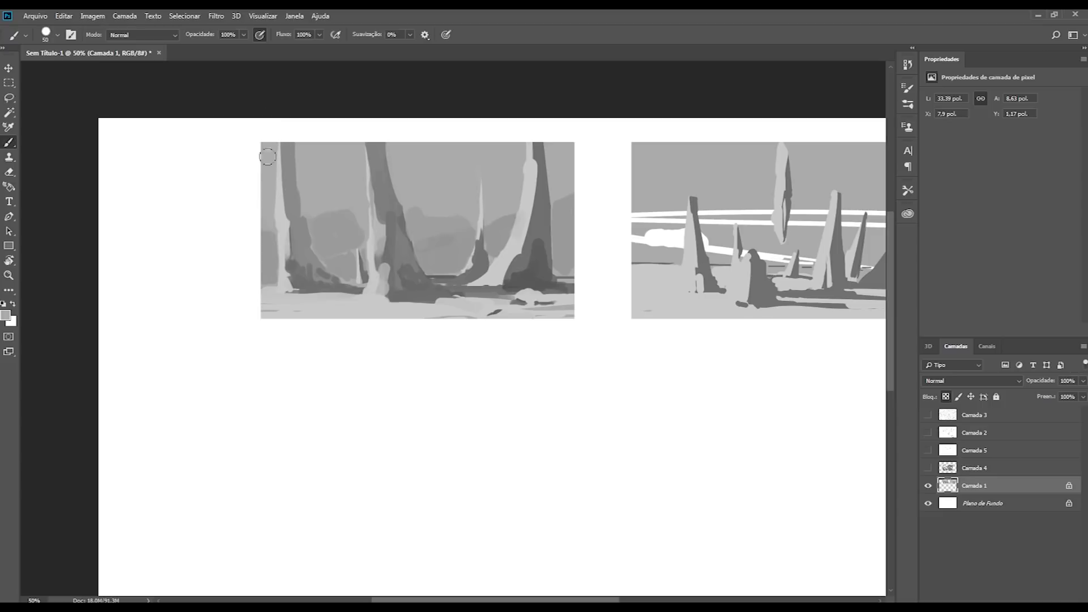
key(c)
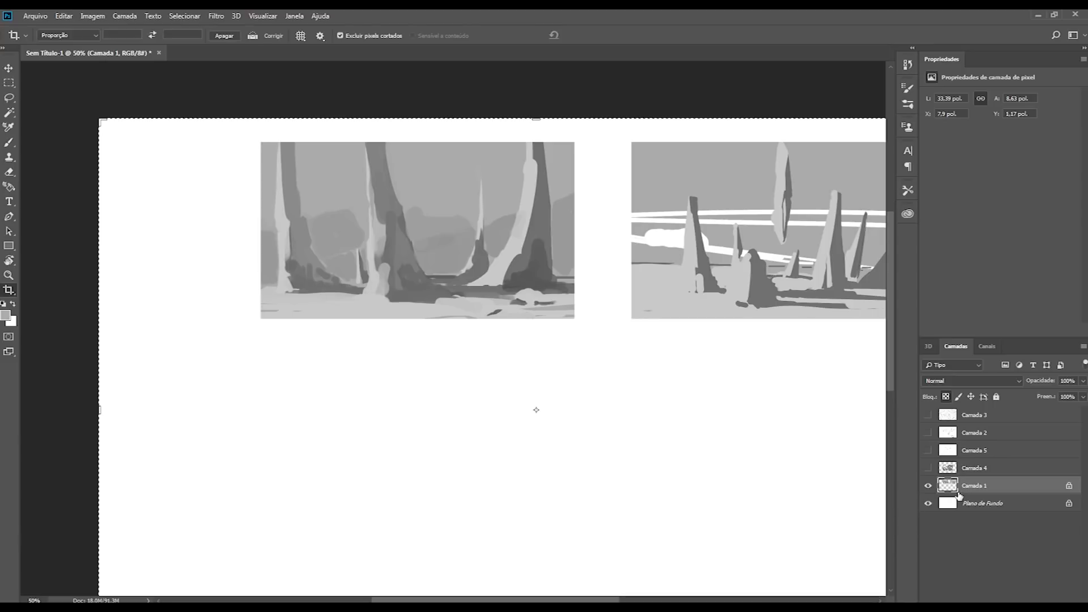
key(ctrl+j)
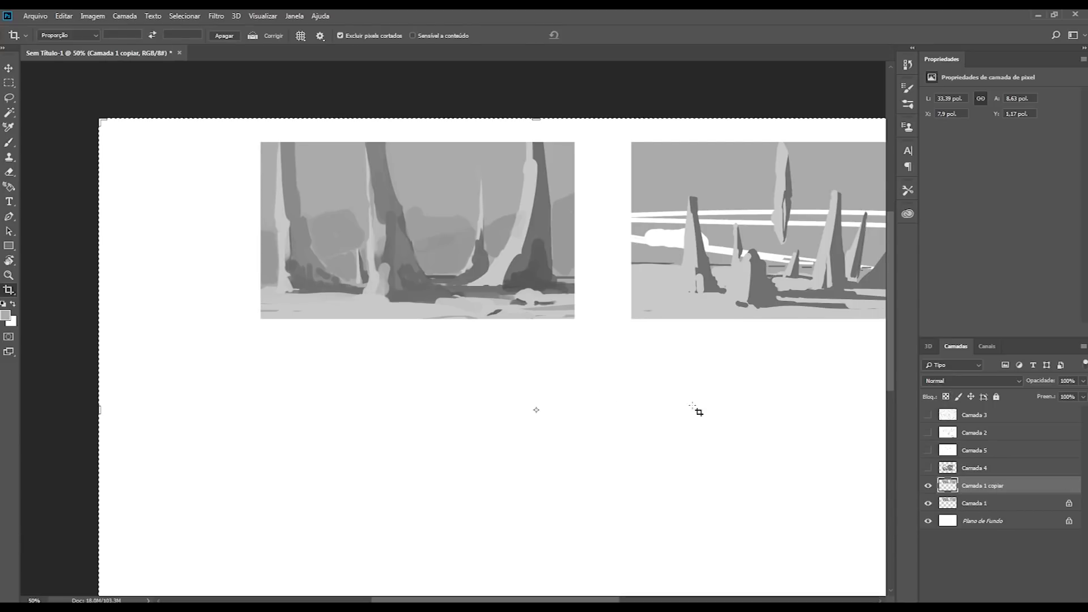
key(ctrl+e)
Step: Select only the first study's rectangle, shift the selection outline left past its edge, and unlock Camada 1's transparent pixels
key(m)
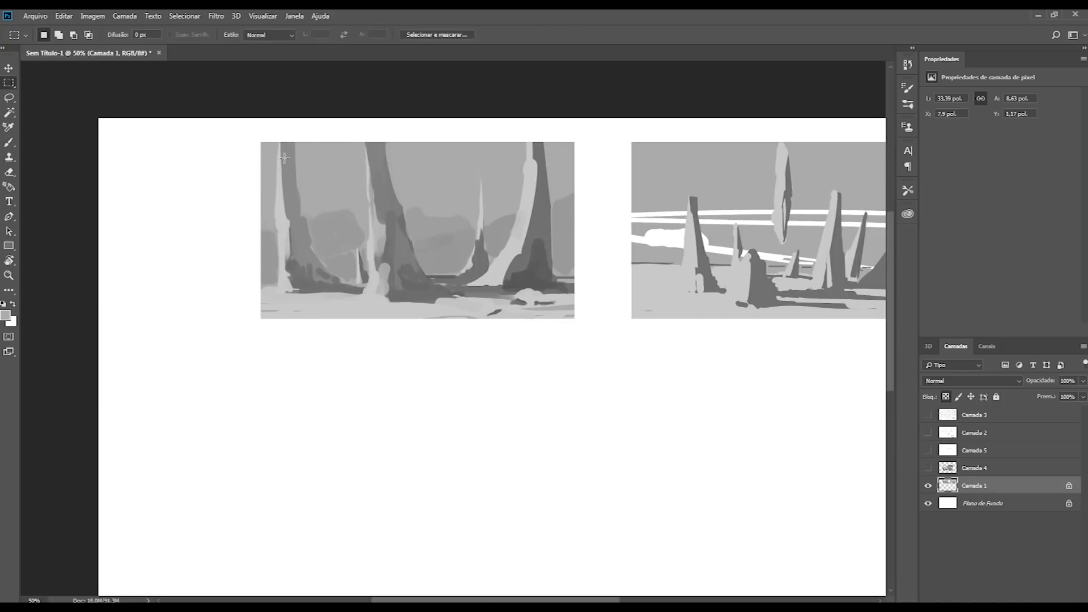
ctrl+click(943, 490)
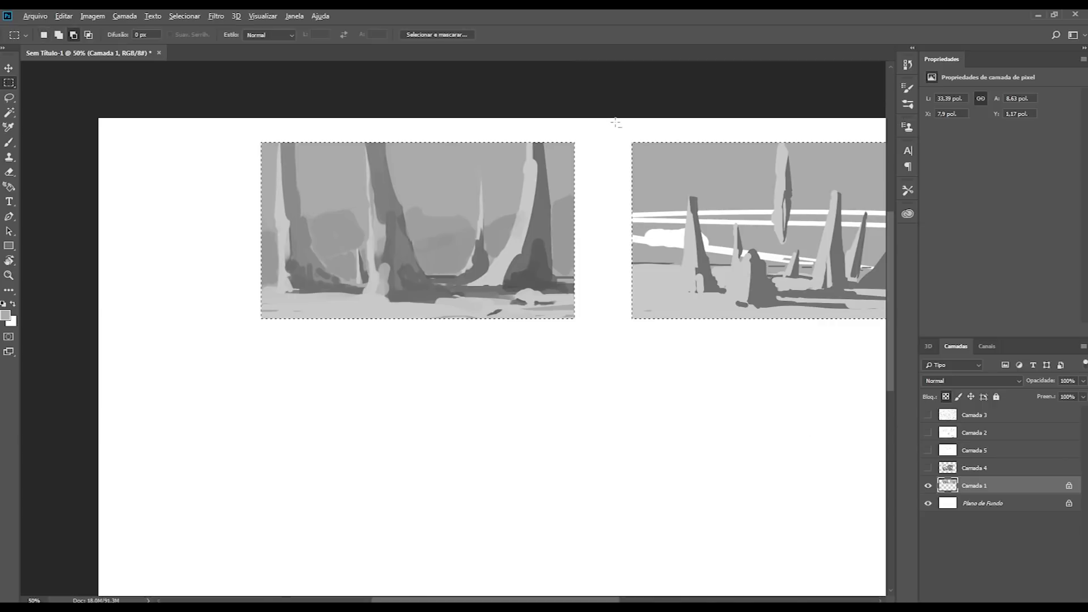
drag(614, 121, 1029, 504)
drag(360, 416, 794, 505)
drag(449, 267, 411, 266)
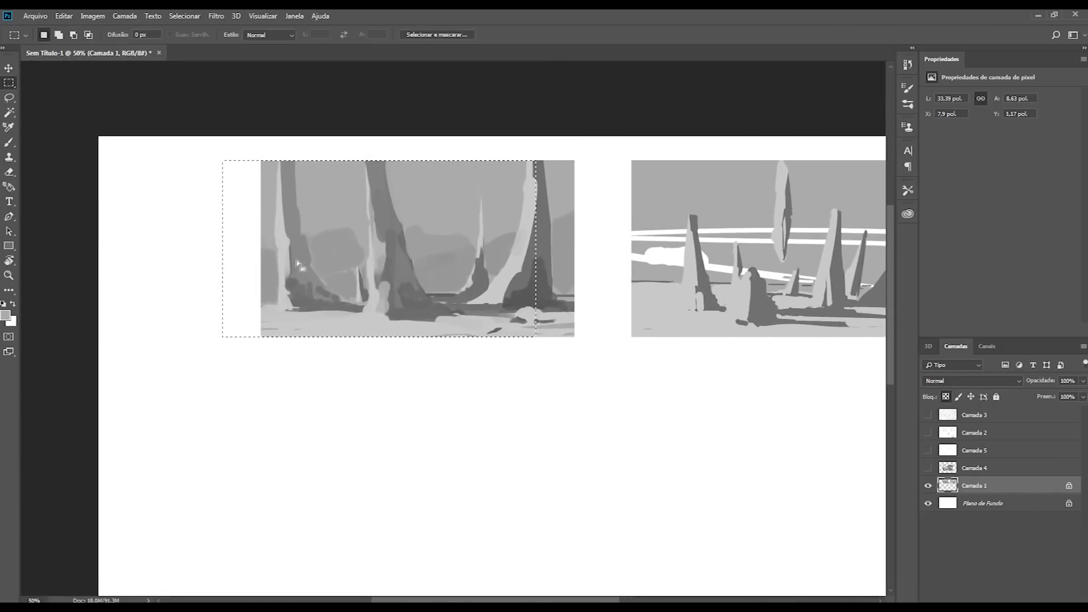
click(945, 396)
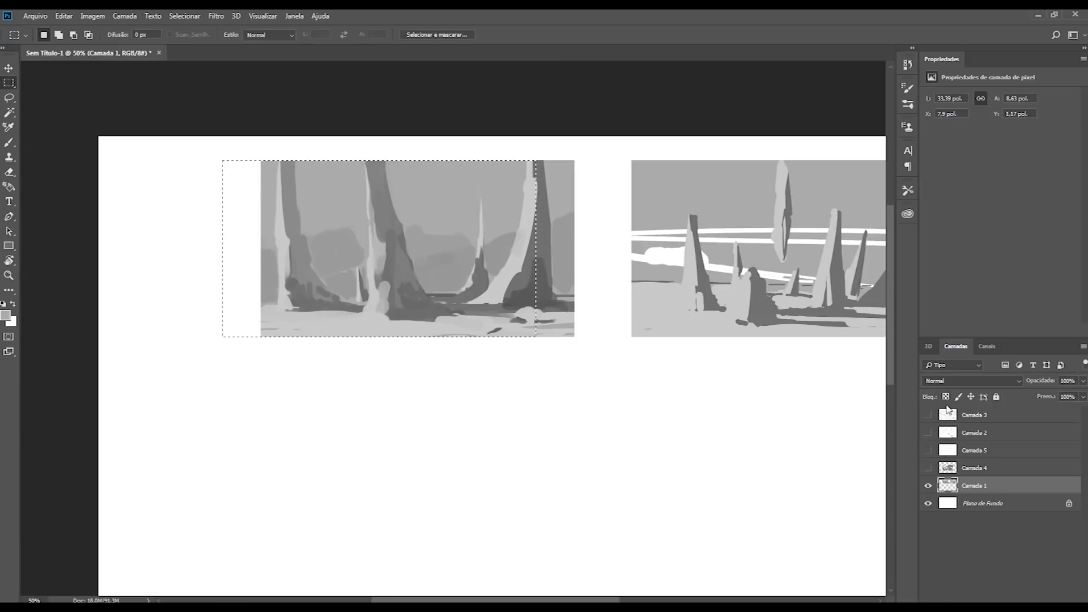
Step: Extend the study to the left inside the selection with sky, background mass and ground greys, and deselect
key(b)
mouse_move(252, 169)
mouse_down()
mouse_move(232, 287)
mouse_move(259, 280)
mouse_up()
alt+click(298, 314)
mouse_move(295, 328)
mouse_down()
mouse_move(183, 335)
mouse_move(241, 316)
mouse_move(224, 316)
mouse_up()
alt+click(270, 272)
mouse_move(264, 271)
mouse_down()
mouse_move(238, 301)
mouse_move(250, 256)
mouse_move(231, 255)
mouse_up()
alt+click(261, 322)
mouse_move(258, 313)
mouse_down()
mouse_move(283, 313)
mouse_move(228, 304)
mouse_up()
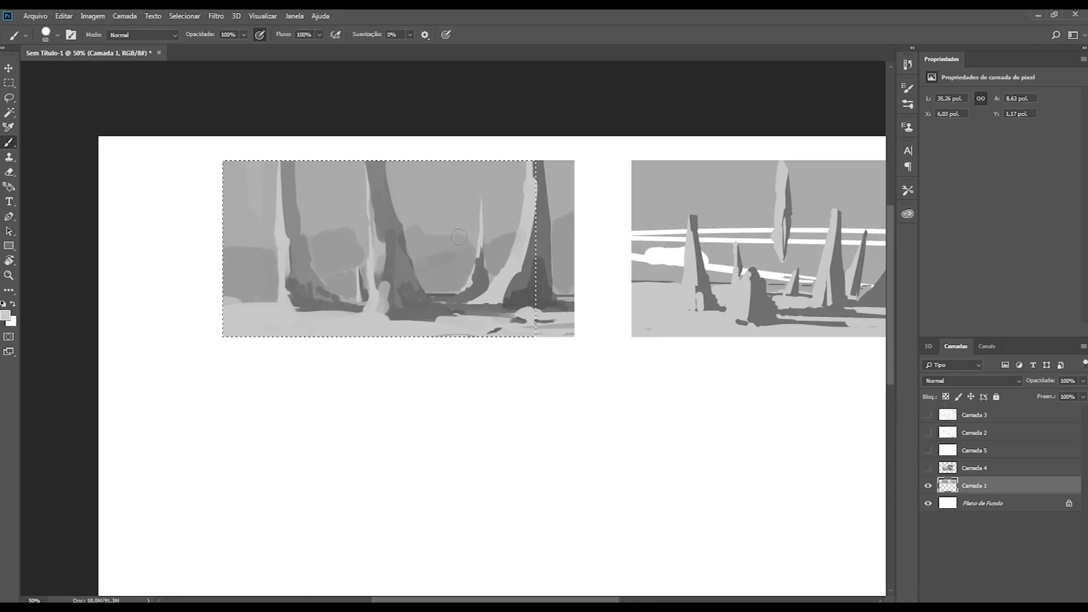
key(ctrl+d)
Step: Trim the lit edge of the leftmost trunk with sky grey and paint a mid-grey root at its base
alt+click(266, 196)
drag(274, 164, 272, 244)
key([)
drag(303, 281, 303, 300)
alt+click(308, 272)
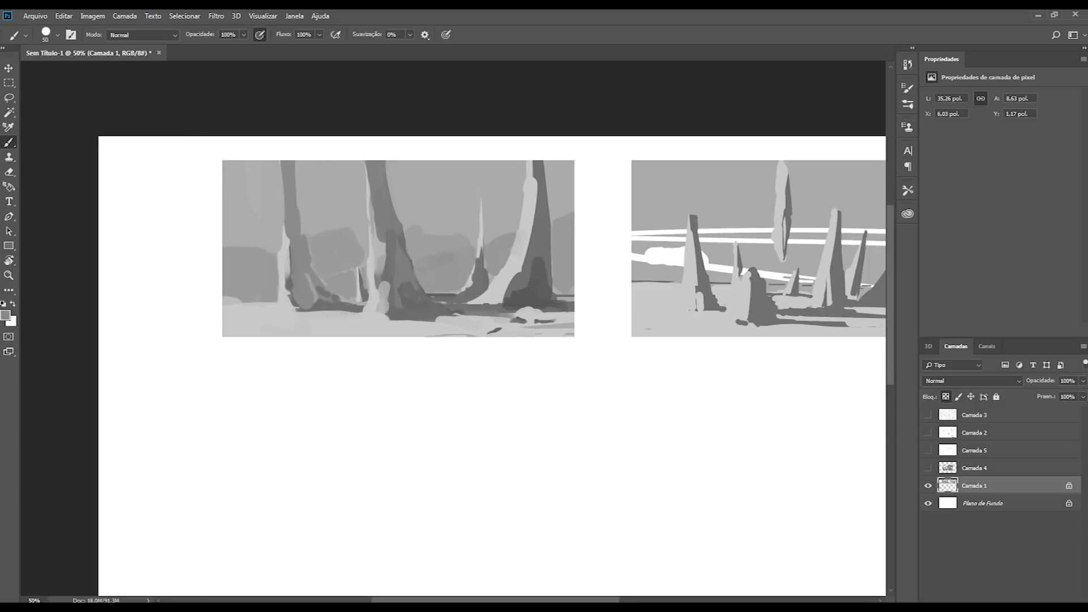
Step: Narrow the rightmost trunk by painting sky and background greys along its outer side, and reshape its dark base
click(563, 186)
mouse_move(551, 165)
mouse_down()
mouse_move(555, 218)
mouse_move(563, 171)
mouse_move(555, 292)
mouse_up()
alt+click(568, 192)
alt+click(567, 248)
drag(550, 239, 553, 297)
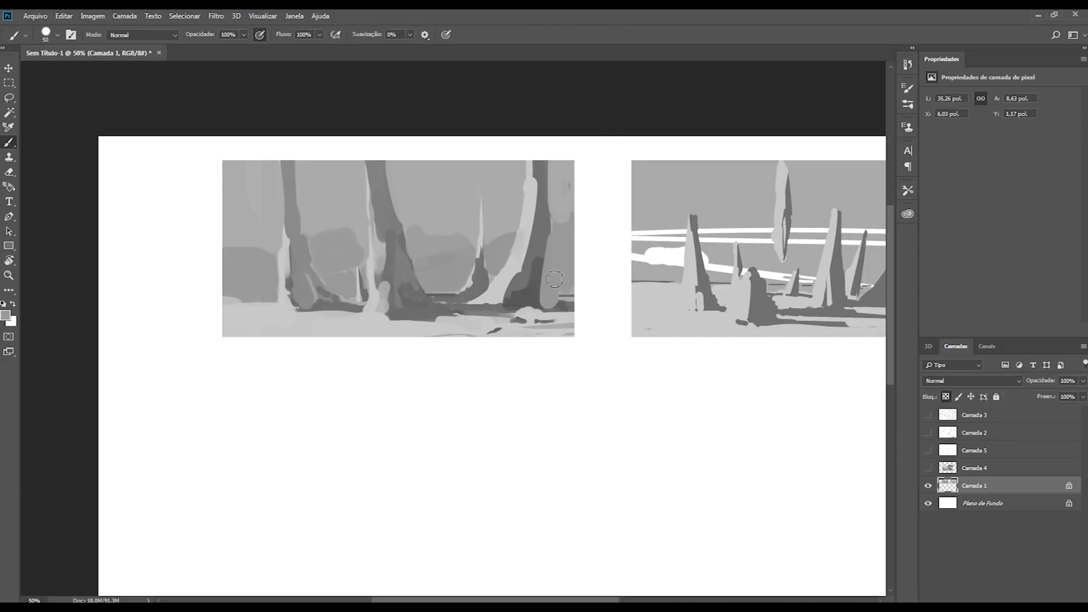
alt+click(539, 261)
alt+click(560, 262)
mouse_move(548, 273)
mouse_down()
mouse_move(544, 301)
mouse_move(528, 304)
mouse_up()
alt+click(529, 289)
Step: Rework the leftmost trunk's foot and the foreground with light ground strokes, using a progressively smaller brush
key(bracketleft)
alt+click(273, 287)
key(bracketleft)
mouse_move(273, 289)
mouse_down()
mouse_move(276, 303)
mouse_move(292, 307)
mouse_move(260, 311)
mouse_move(291, 313)
mouse_move(263, 310)
mouse_move(290, 310)
mouse_move(286, 298)
mouse_move(348, 318)
mouse_up()
alt+click(281, 287)
alt+click(273, 303)
alt+click(286, 305)
alt+click(295, 301)
alt+click(283, 282)
mouse_move(506, 318)
mouse_down()
mouse_move(532, 316)
mouse_move(474, 321)
mouse_up()
key(bracketleft)
alt+click(346, 245)
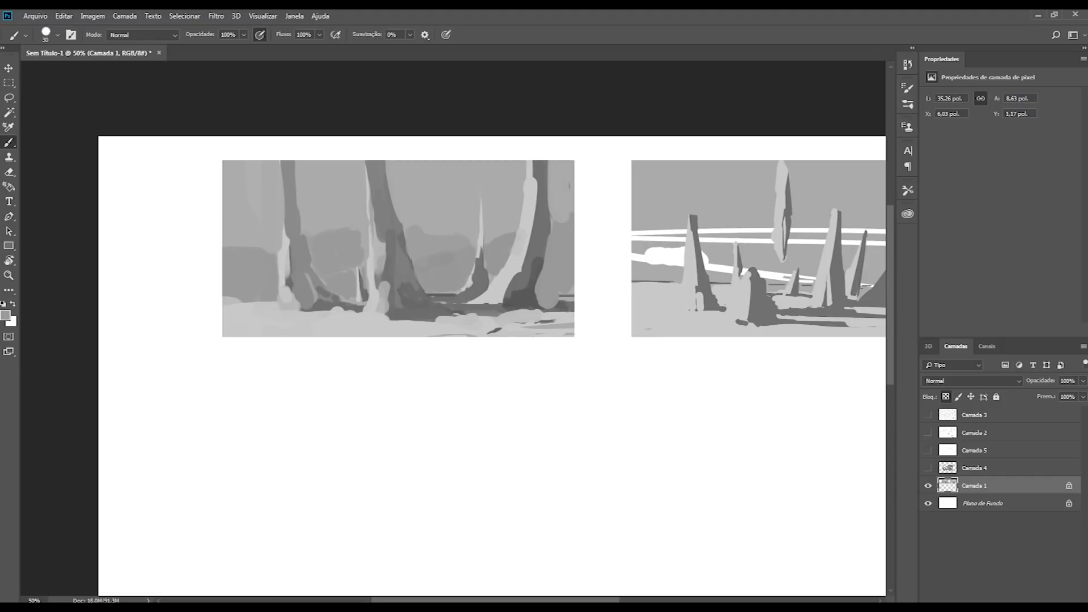
Step: Restore the rightmost trunk's dark side and add small dark rounded rocks at its foot
drag(548, 216, 548, 161)
alt+click(542, 272)
mouse_move(541, 274)
mouse_down()
mouse_move(540, 302)
mouse_move(570, 300)
mouse_move(563, 277)
mouse_up()
Step: Paint a small light rock in the foreground between the central and rightmost trunks and clean up the ground around it
mouse_move(452, 302)
mouse_down()
mouse_move(440, 302)
mouse_move(455, 296)
mouse_move(457, 324)
mouse_move(457, 307)
mouse_move(457, 321)
mouse_move(536, 319)
mouse_up()
alt+click(450, 320)
alt+click(473, 313)
key(bracketleft)
alt+click(472, 290)
alt+click(470, 335)
drag(455, 325, 553, 324)
Step: Widen the light foot of the central trunk and add small roots and rocks around the leftmost trunk's base
alt+click(396, 290)
drag(387, 287, 386, 306)
alt+click(341, 324)
drag(295, 288, 305, 319)
drag(292, 278, 322, 313)
alt+click(323, 306)
mouse_move(313, 310)
mouse_down()
mouse_move(325, 311)
mouse_move(255, 282)
mouse_move(281, 309)
mouse_move(310, 310)
mouse_move(284, 292)
mouse_move(294, 313)
mouse_move(333, 316)
mouse_move(277, 309)
mouse_move(260, 278)
mouse_move(253, 286)
mouse_up()
alt+click(330, 316)
Step: Shape the light base of the leftmost trunk and its surrounding shadows with a larger brush
key(bracketright)
alt+click(311, 307)
alt+click(289, 305)
alt+click(310, 321)
click(326, 306)
alt+click(314, 305)
alt+click(264, 279)
alt+click(278, 311)
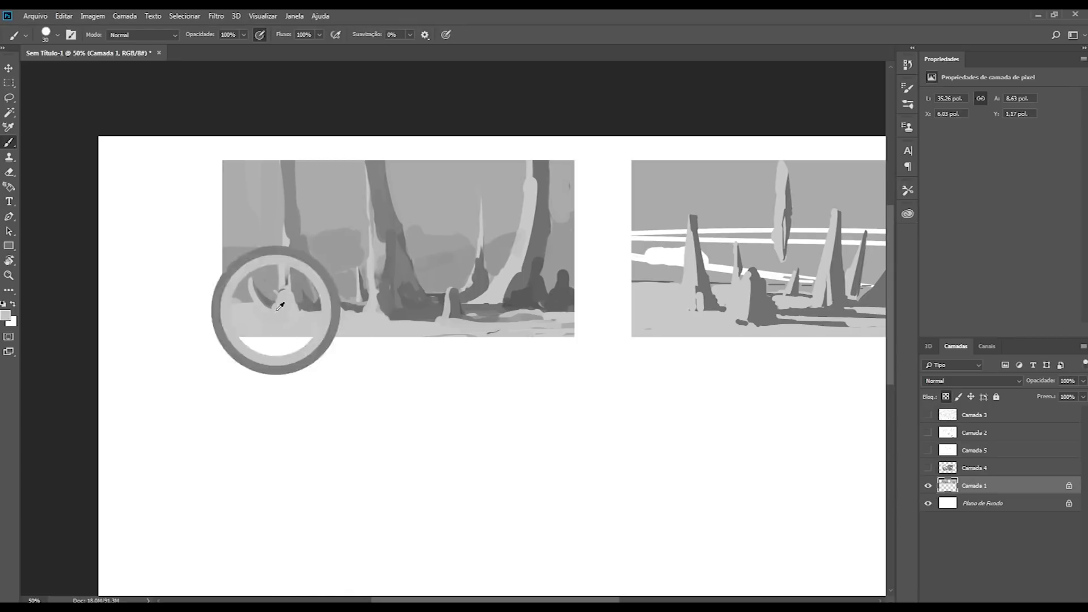
Step: Refine the small spikes and ground beside the leftmost trunk with light strokes from a smaller brush
key(bracketleft)
key(bracketleft)
key(bracketleft)
mouse_move(290, 316)
mouse_down()
mouse_move(239, 318)
mouse_move(239, 300)
mouse_move(257, 317)
mouse_move(235, 310)
mouse_move(297, 327)
mouse_move(240, 324)
mouse_up()
alt+click(279, 306)
key(bracketright)
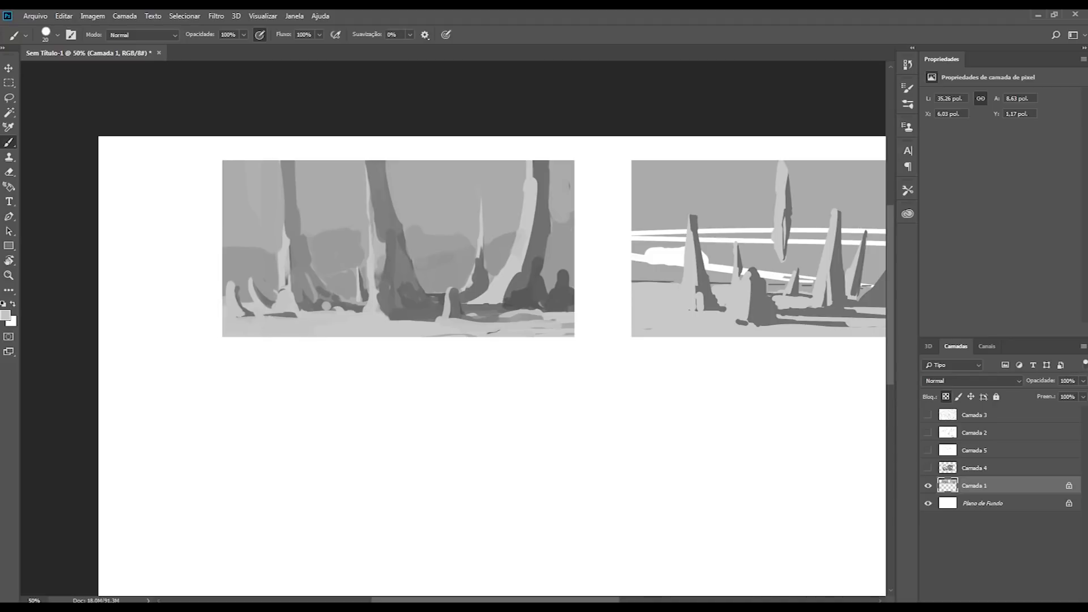
Step: Darken and unify the shadow on the central trunk's lower part with a larger brush
alt+click(416, 300)
key(bracketright)
key(bracketright)
key(bracketright)
drag(404, 277, 393, 302)
alt+click(399, 261)
mouse_move(398, 260)
mouse_down()
mouse_move(396, 244)
mouse_move(391, 267)
mouse_up()
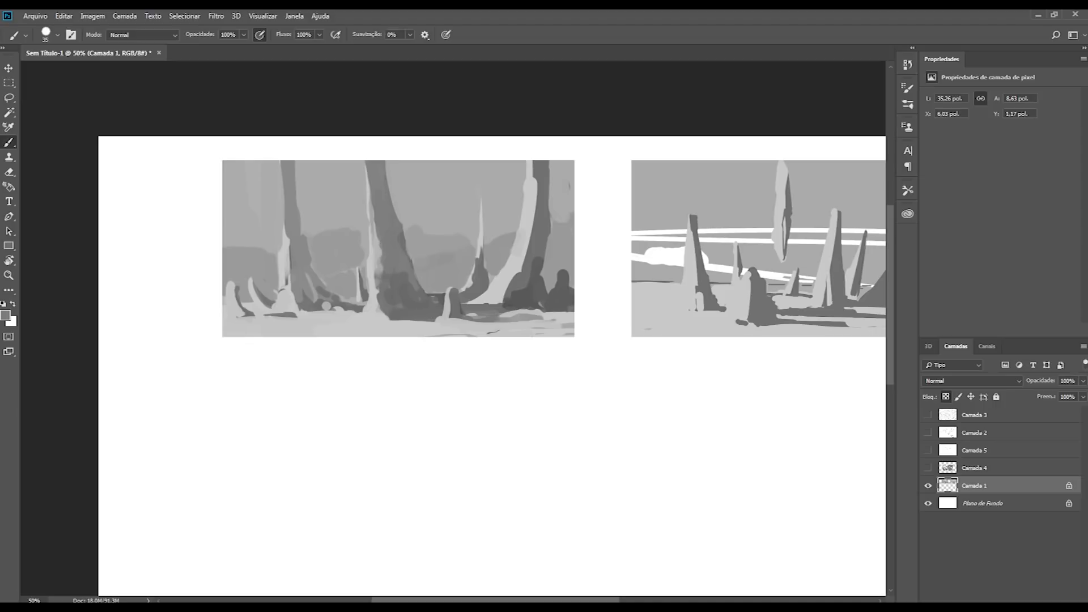
Step: Extend the dark ground shadow toward the study's right edge and touch up the ground by the leftmost trunk
alt+click(485, 315)
drag(507, 316, 577, 327)
alt+click(524, 325)
alt+click(506, 302)
alt+click(526, 314)
key(bracketleft)
key(bracketleft)
key(bracketleft)
key(bracketleft)
key(bracketleft)
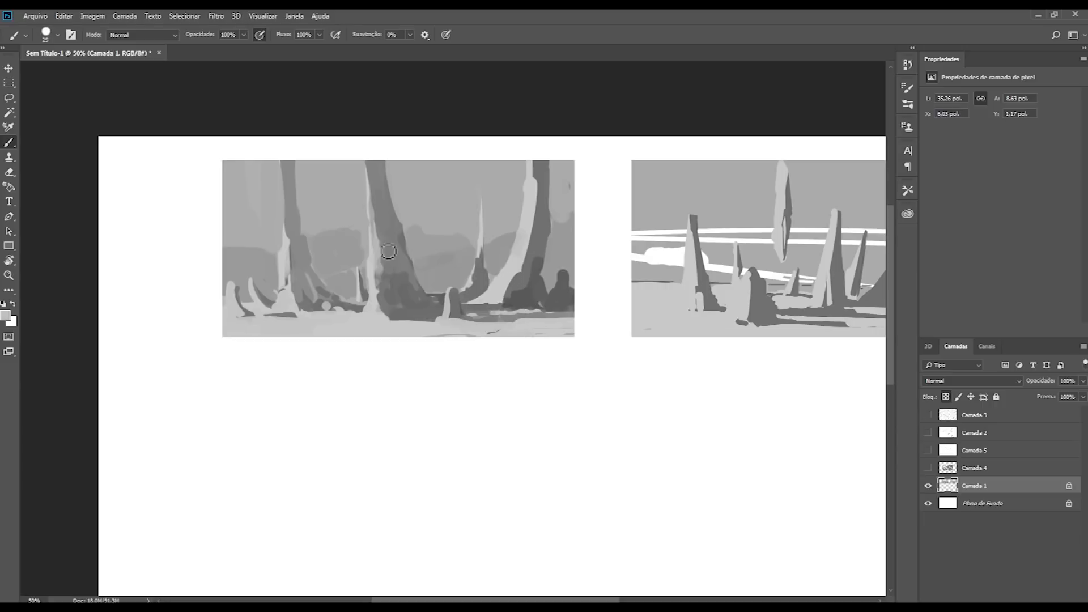
drag(267, 306, 276, 317)
Step: Select all the sky areas of the first study with the Magic Wand, hide the selection edges and return to the Brush
click(9, 112)
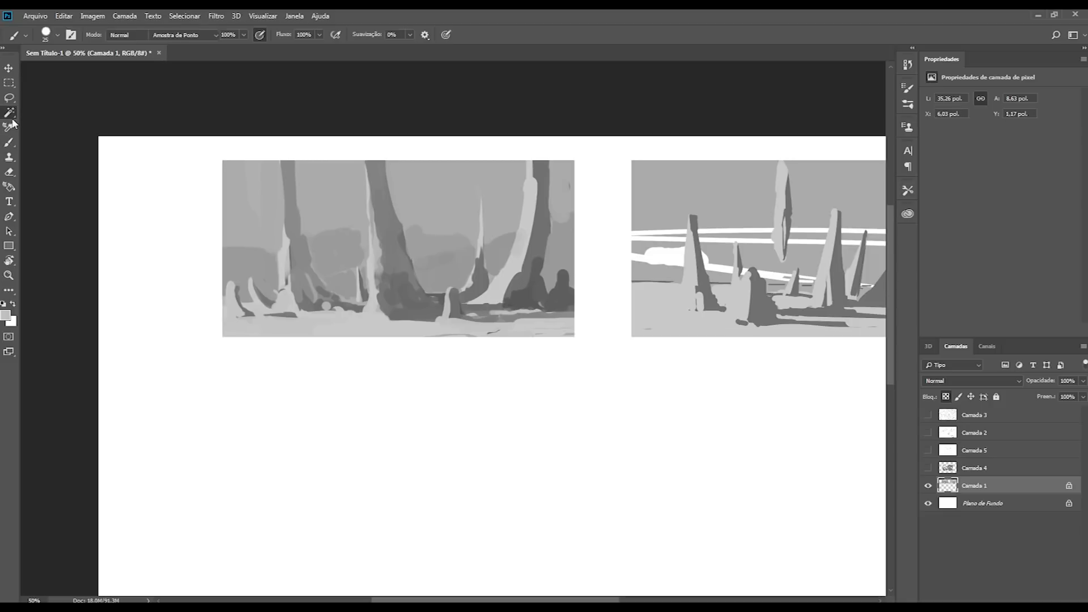
click(238, 199)
shift+click(321, 200)
shift+click(439, 196)
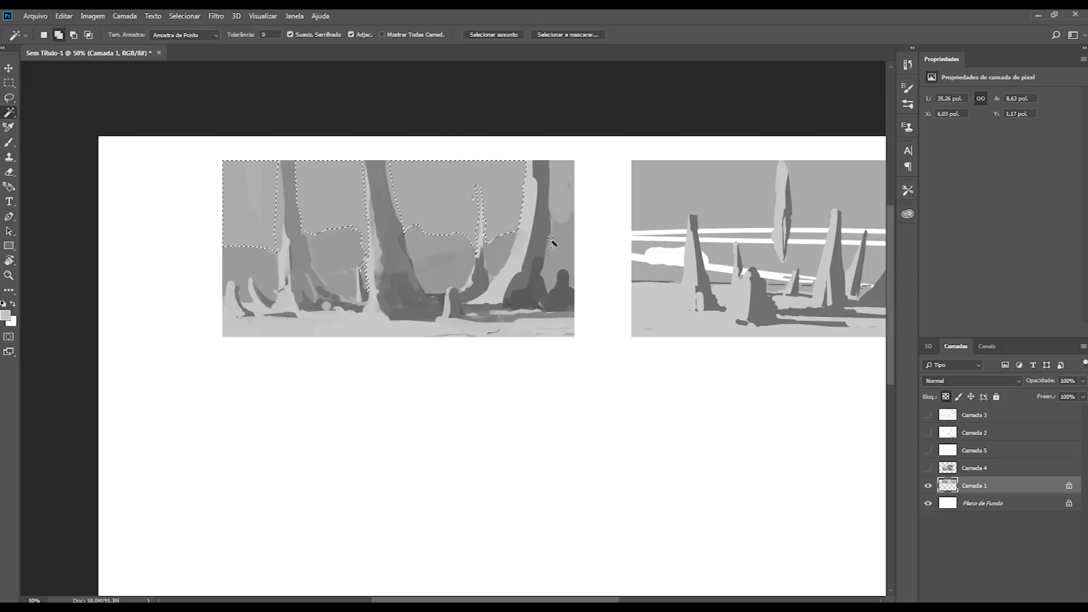
shift+click(280, 228)
shift+click(282, 238)
shift+click(559, 190)
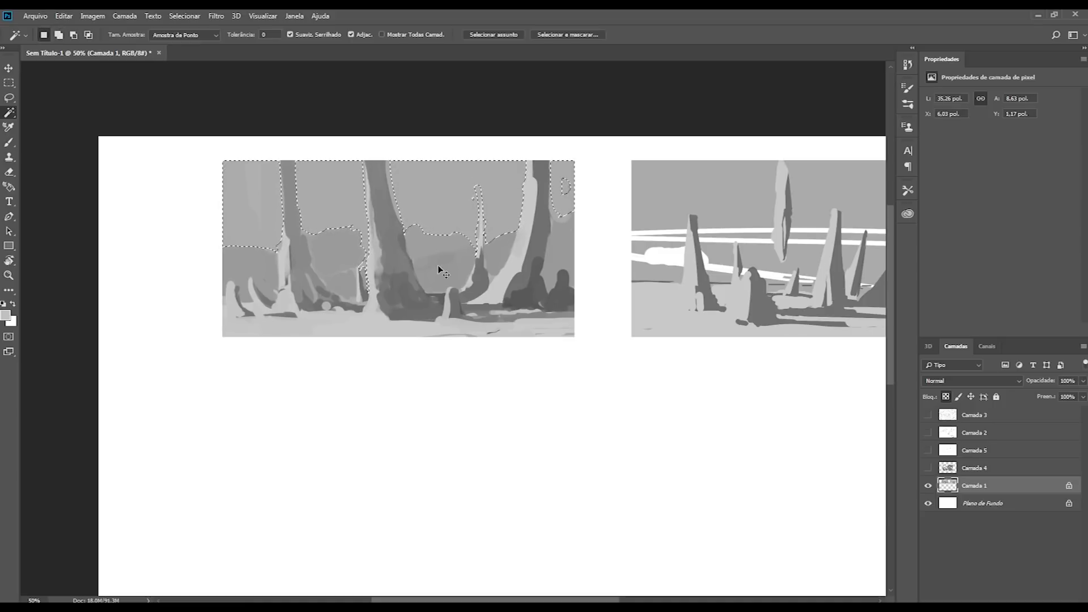
key(ctrl+h)
key(b)
key(ctrl+h)
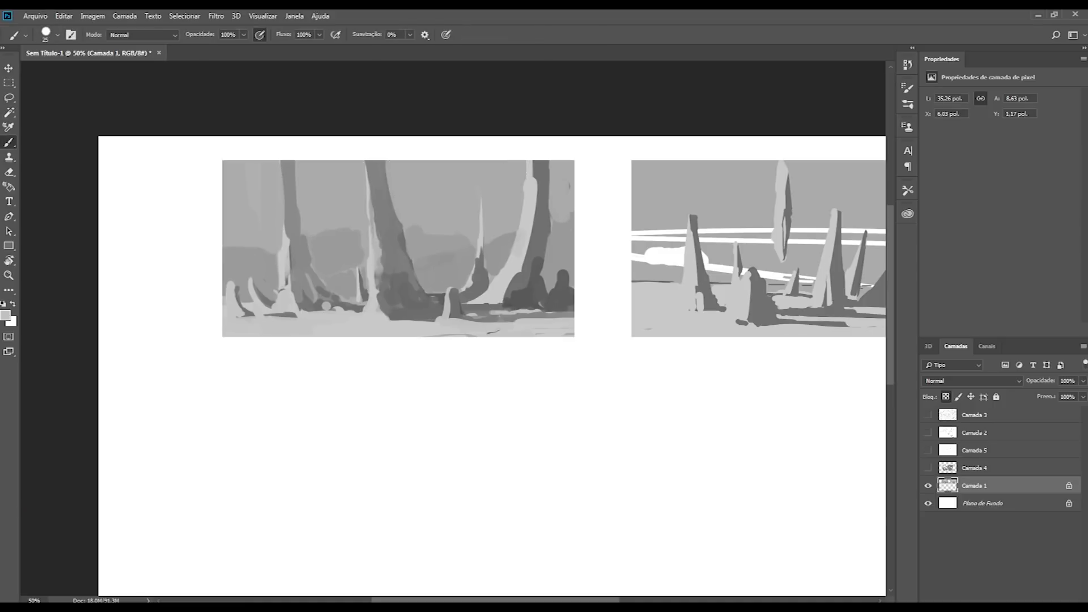
Step: Sample the canvas white and paint a long light band across the first study's sky, behind the trunks
alt+click(182, 202)
drag(182, 189, 569, 214)
mouse_move(354, 215)
mouse_down()
mouse_move(220, 204)
mouse_move(448, 250)
mouse_up()
key(ctrl+z)
Step: Enlarge the brush and add a broad white streak across the right half of the first study's upper sky
key(bracketright)
key(bracketright)
key(bracketright)
key(bracketright)
key(bracketright)
key(bracketright)
key(bracketright)
key(bracketright)
key(bracketright)
mouse_move(300, 238)
mouse_down()
mouse_move(444, 235)
mouse_move(572, 210)
mouse_move(426, 224)
mouse_move(236, 126)
mouse_up()
key(ctrl+z)
drag(392, 180, 582, 210)
Step: Reduce the brush size and extend the white cloud bands from the first study's left edge across its sky
key(bracketleft)
key(bracketleft)
key(bracketleft)
key(bracketleft)
mouse_move(212, 186)
mouse_down()
mouse_move(522, 228)
mouse_move(227, 187)
mouse_up()
alt+click(249, 207)
drag(227, 187, 574, 216)
Step: Add thinner white streaks near the sky's top edge and above the background masses at the first study's left
key(bracketleft)
key(bracketleft)
key(bracketleft)
key(bracketleft)
drag(370, 148, 468, 180)
key(bracketright)
drag(215, 220, 349, 224)
mouse_move(215, 227)
mouse_down()
mouse_move(476, 248)
mouse_move(93, 252)
mouse_move(365, 255)
mouse_up()
Step: Brighten the low sky between the trunks and behind the background masses with a wide white stroke
key(bracketright)
key(bracketright)
key(bracketright)
key(bracketright)
drag(518, 234, 66, 215)
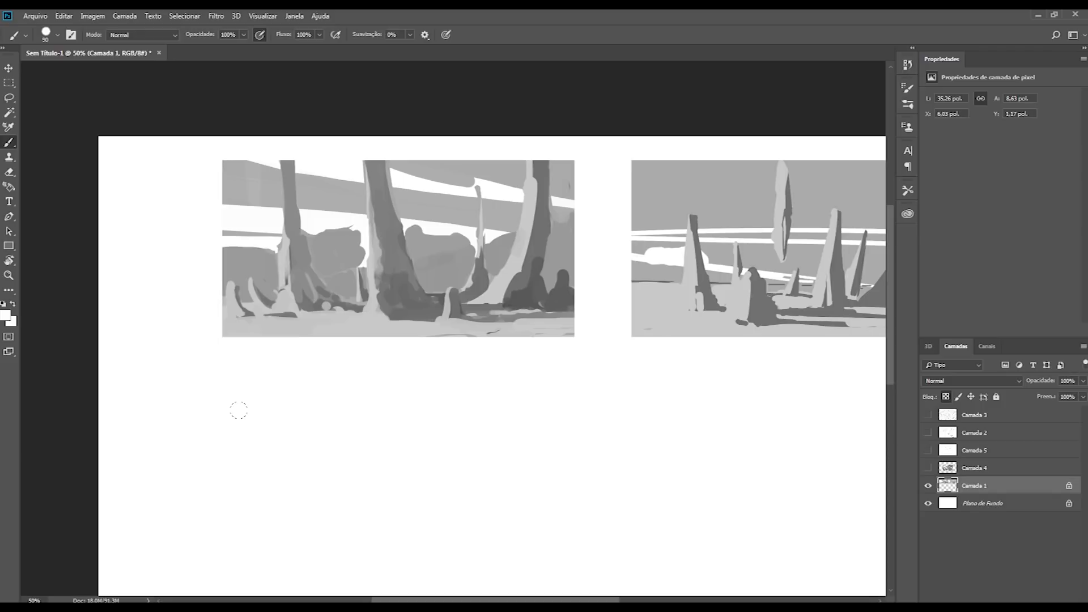
Step: Flip the whole canvas horizontally to check both studies in mirror view
key(ctrl+minus)
key(ctrl+minus)
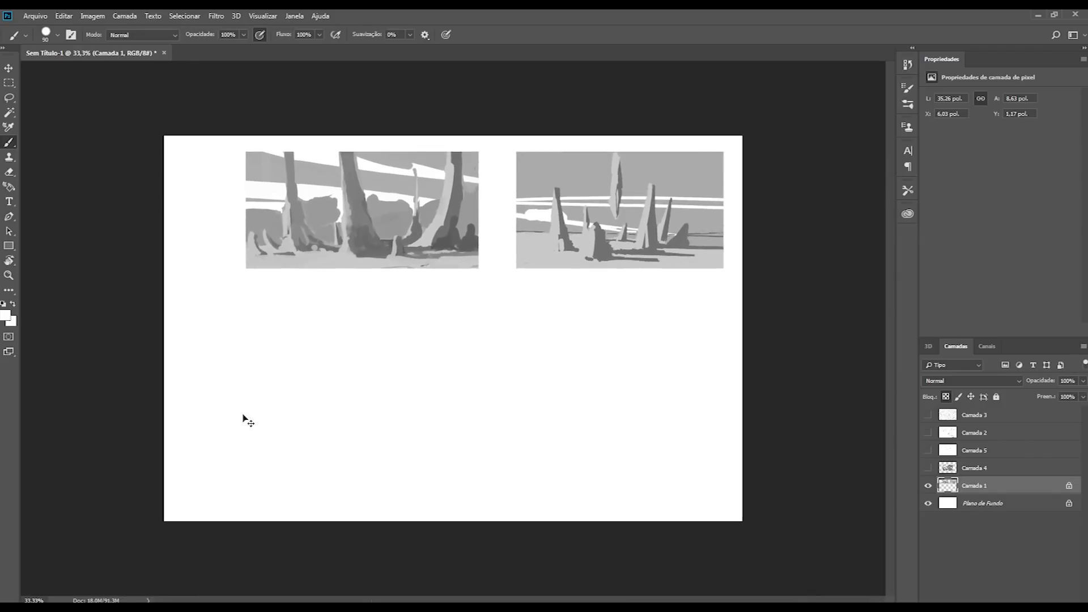
key(ctrl+shift+h)
key(ctrl+plus)
key(ctrl+plus)
scroll(242, 413, up, 3)
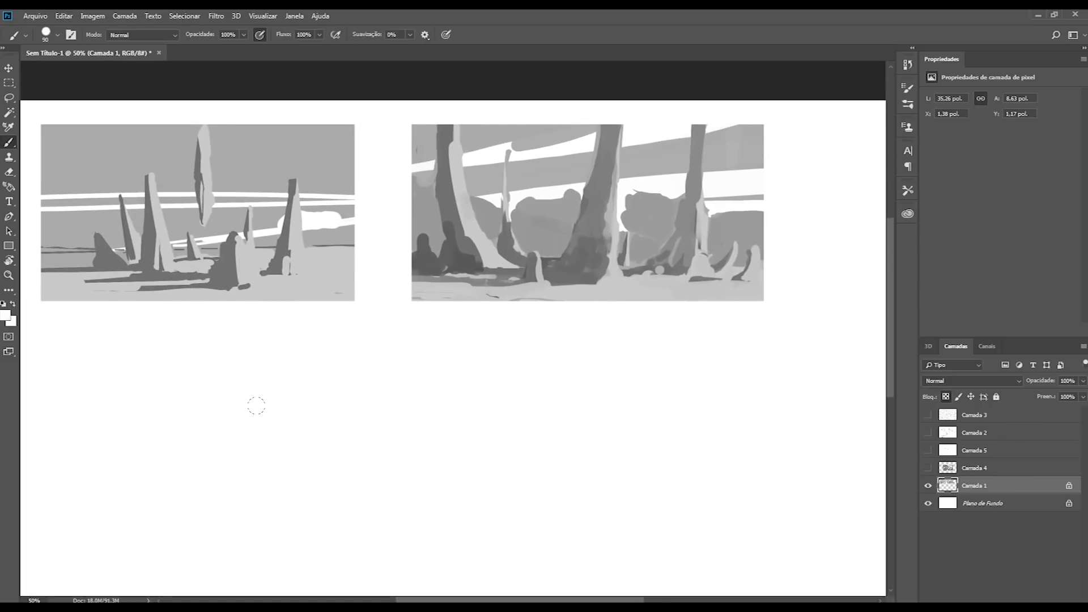